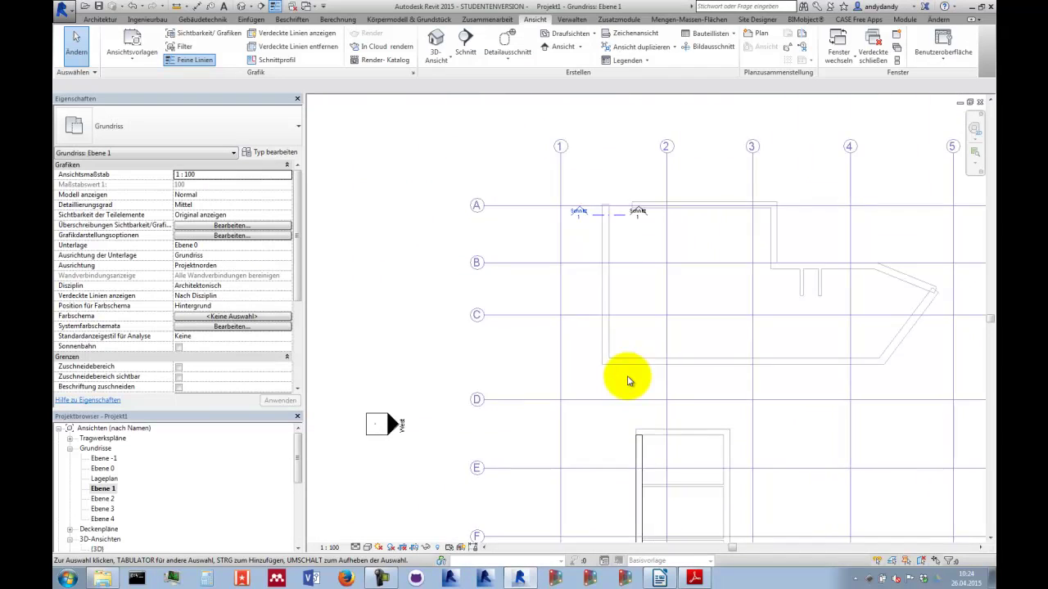
- Open the Ebene 0 floor plan and start the Door tool for the small three-room building below the main building
{"action": "double_click", "coordinate": [103, 468]}
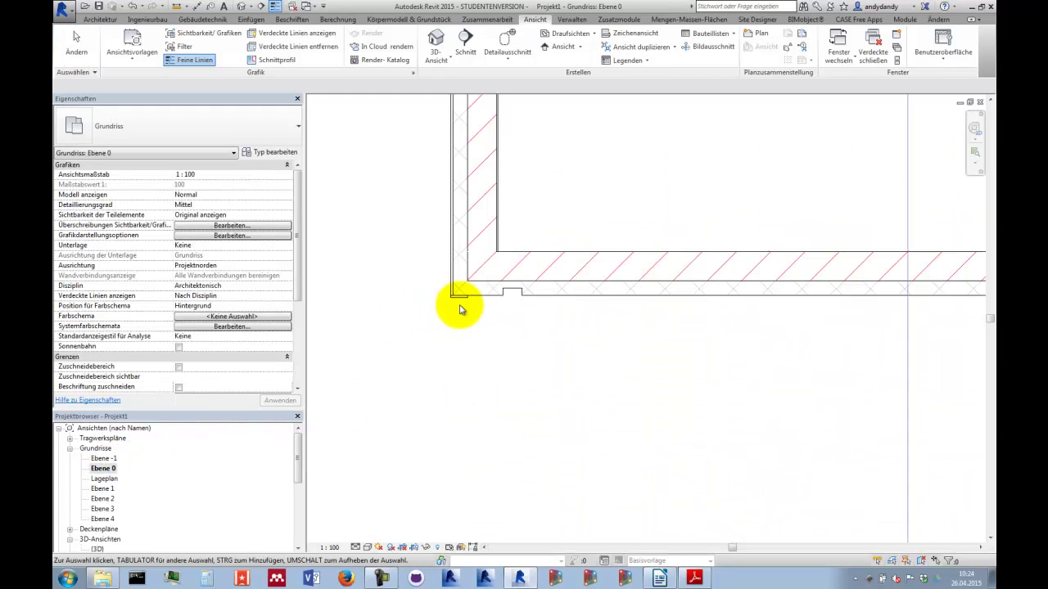
{"action": "scroll", "coordinate": [483, 344], "scroll_direction": "down", "scroll_amount": 4}
{"action": "scroll", "coordinate": [483, 343], "scroll_direction": "down", "scroll_amount": 2}
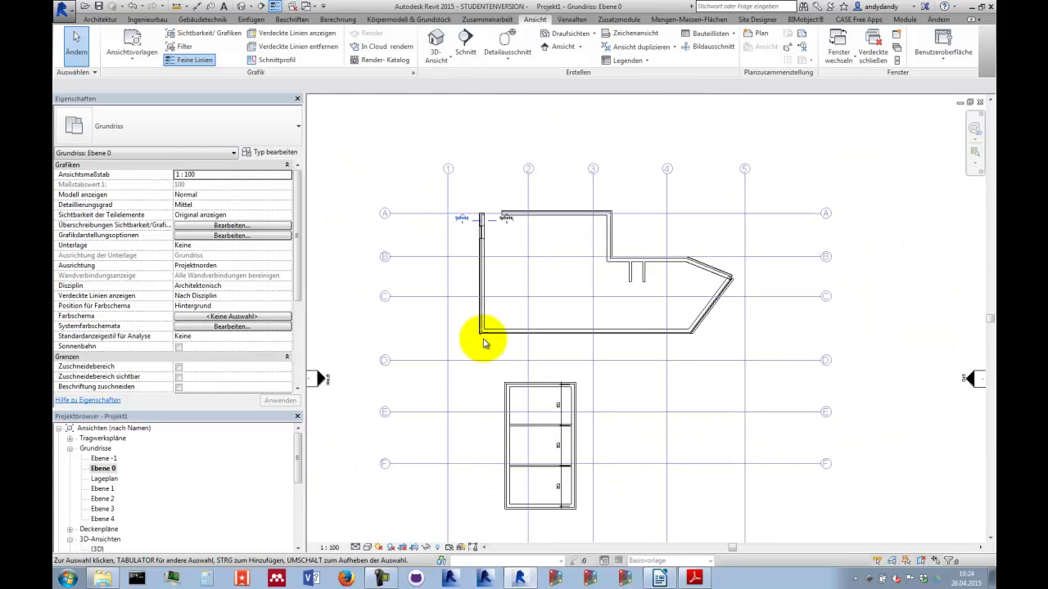
{"action": "scroll", "coordinate": [539, 467], "scroll_direction": "up", "scroll_amount": 5}
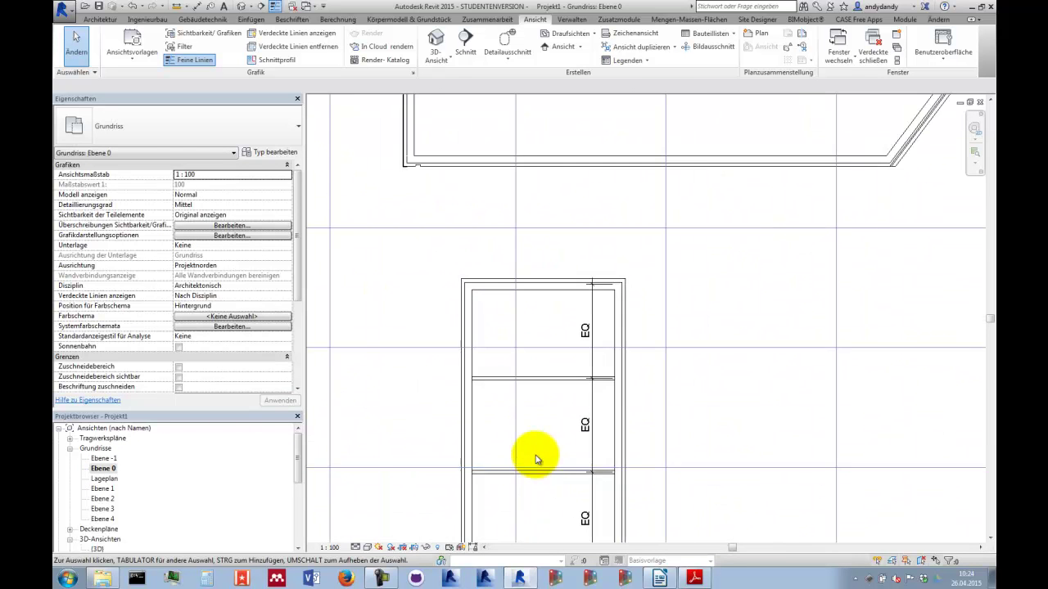
{"action": "left_click", "coordinate": [101, 20]}
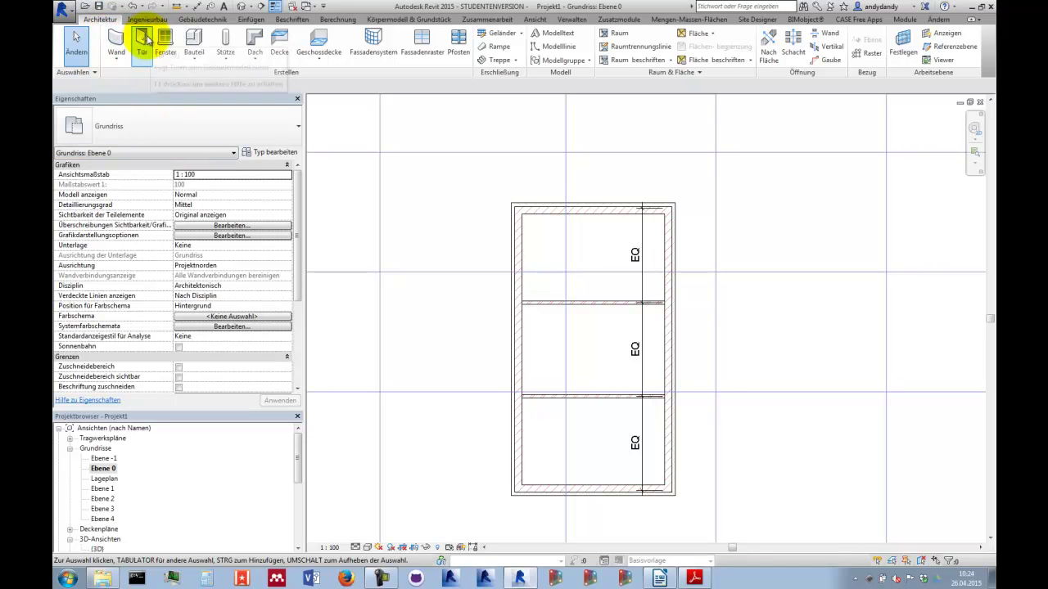
{"action": "left_click", "coordinate": [143, 41]}
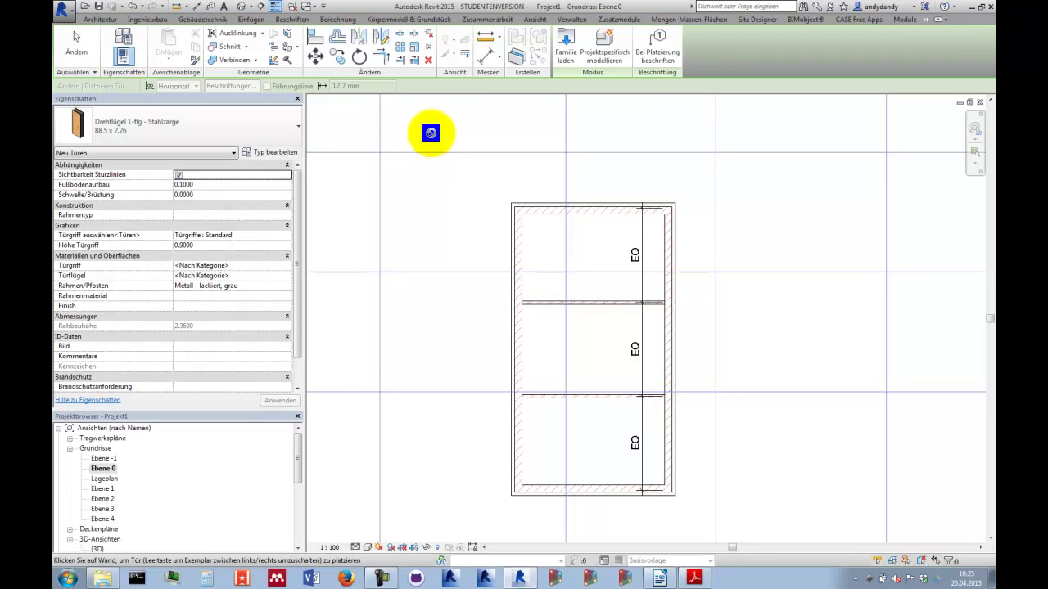
- Preview the Garagentor.rfa family in the Türen/Sondertüren library folder and leave without loading it
{"action": "left_click", "coordinate": [566, 38]}
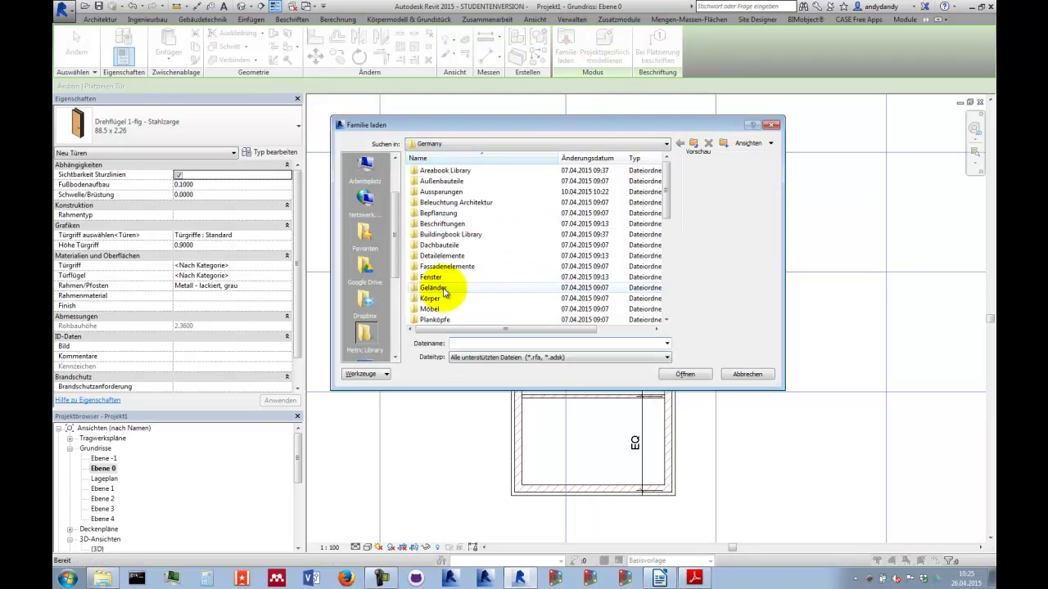
{"action": "scroll", "coordinate": [442, 287], "scroll_direction": "down", "scroll_amount": 7}
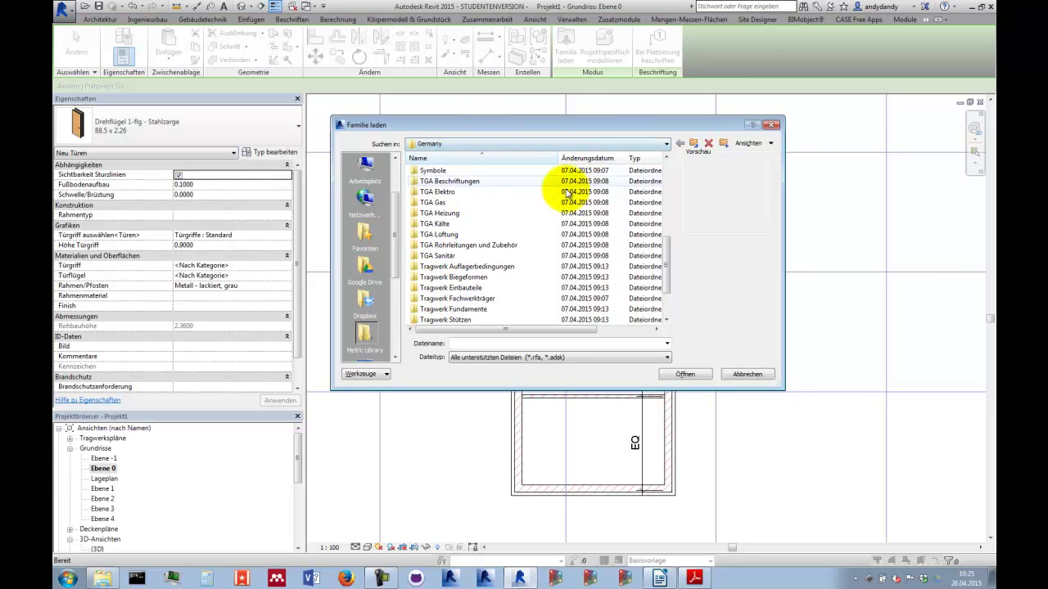
{"action": "scroll", "coordinate": [442, 292], "scroll_direction": "down", "scroll_amount": 3}
{"action": "double_click", "coordinate": [432, 303]}
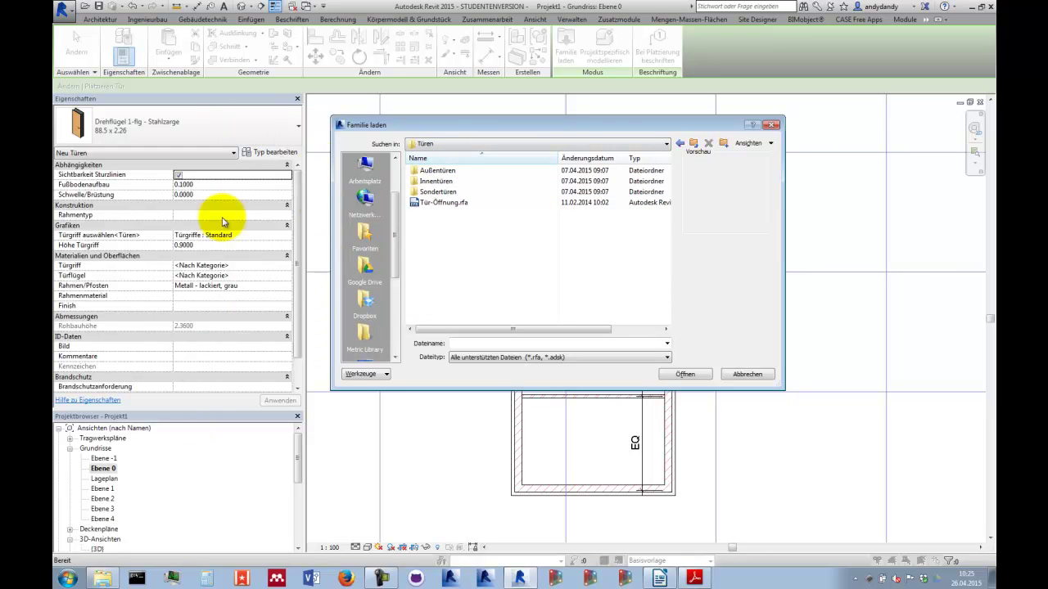
{"action": "double_click", "coordinate": [441, 191]}
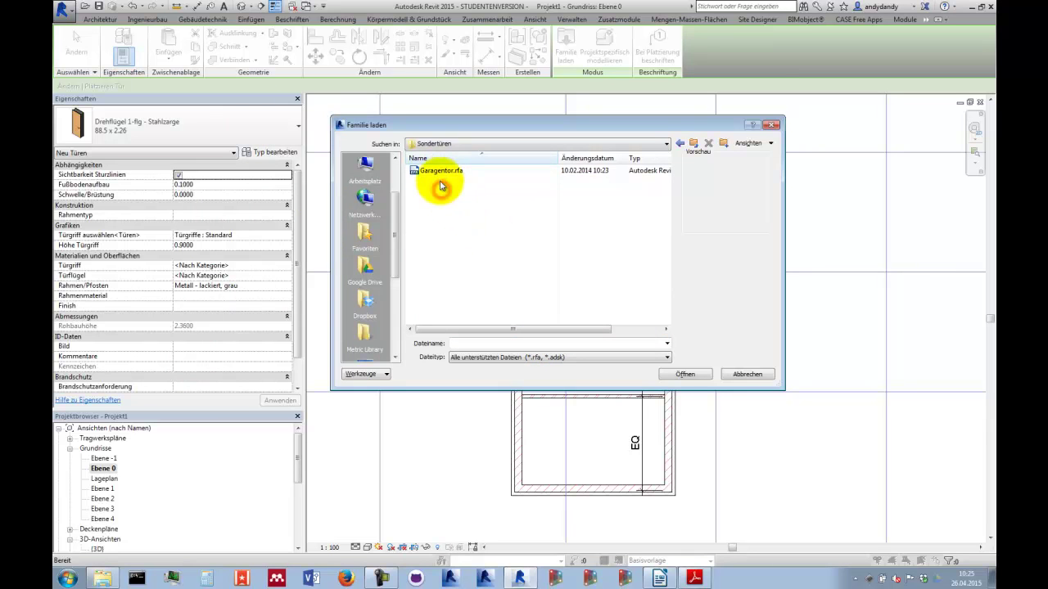
{"action": "left_click", "coordinate": [435, 171]}
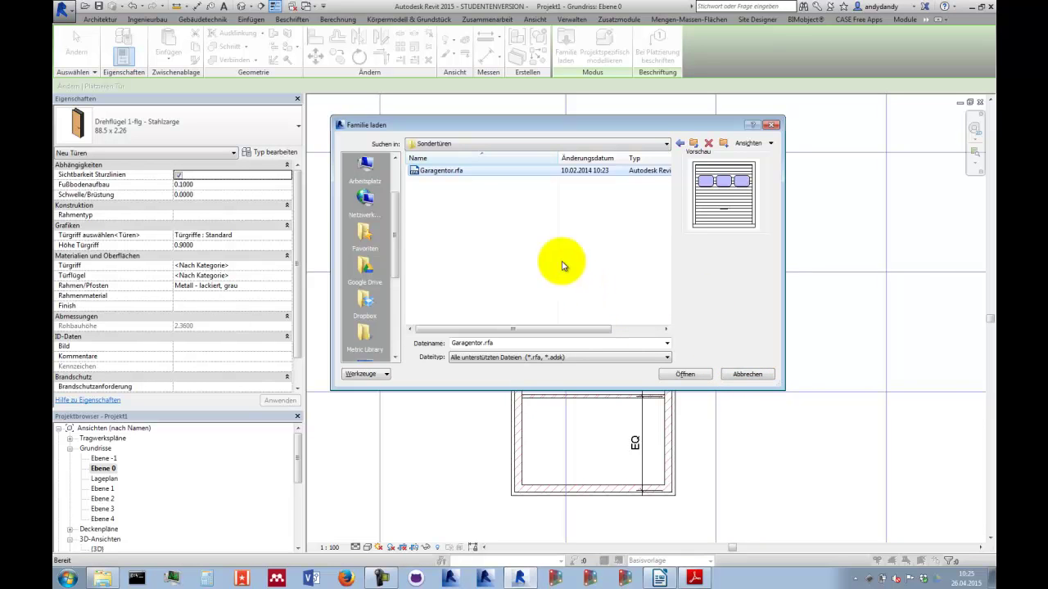
{"action": "left_click", "coordinate": [748, 374]}
{"action": "left_click", "coordinate": [753, 376]}
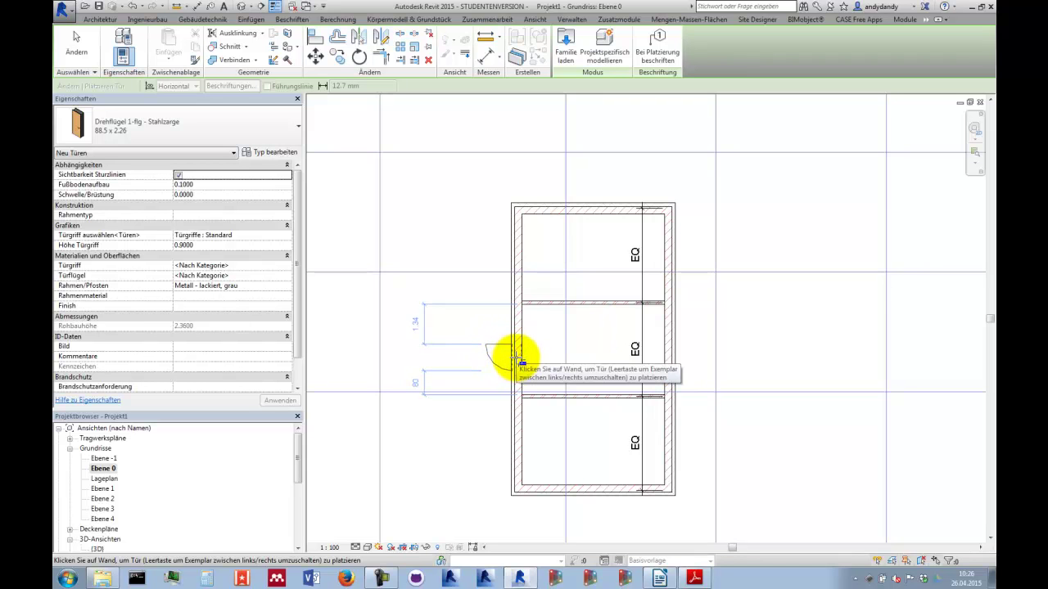
- Place a Drehflügel 1-flg - Stahlzarge 88.5 x 2.26 door in the middle room's left exterior wall, opening outward, about 30 cm below the upper partition
{"action": "scroll", "coordinate": [515, 358], "scroll_direction": "up", "scroll_amount": 3}
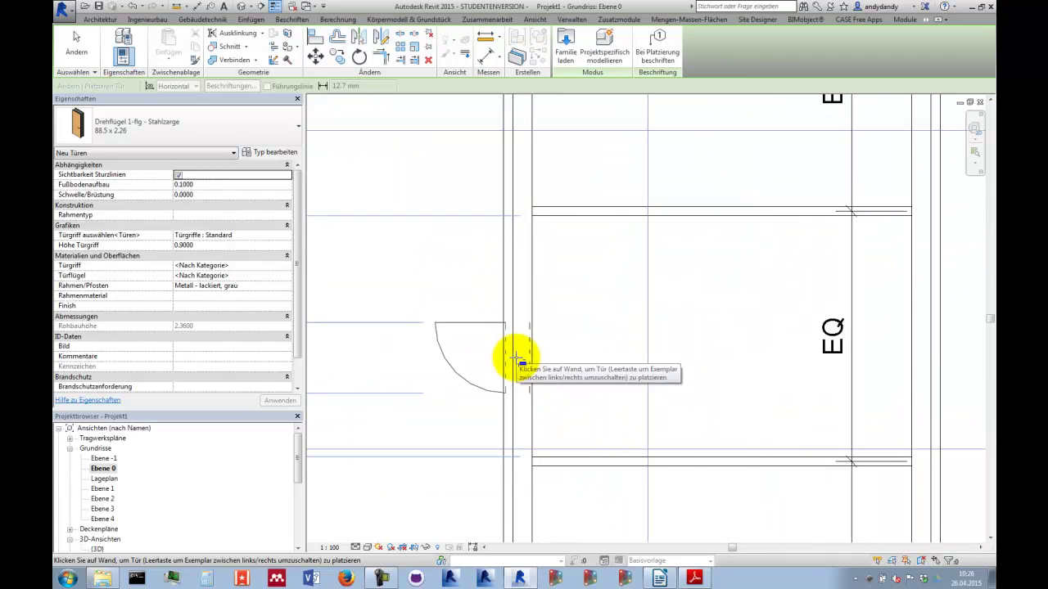
{"action": "scroll", "coordinate": [515, 358], "scroll_direction": "down", "scroll_amount": 1}
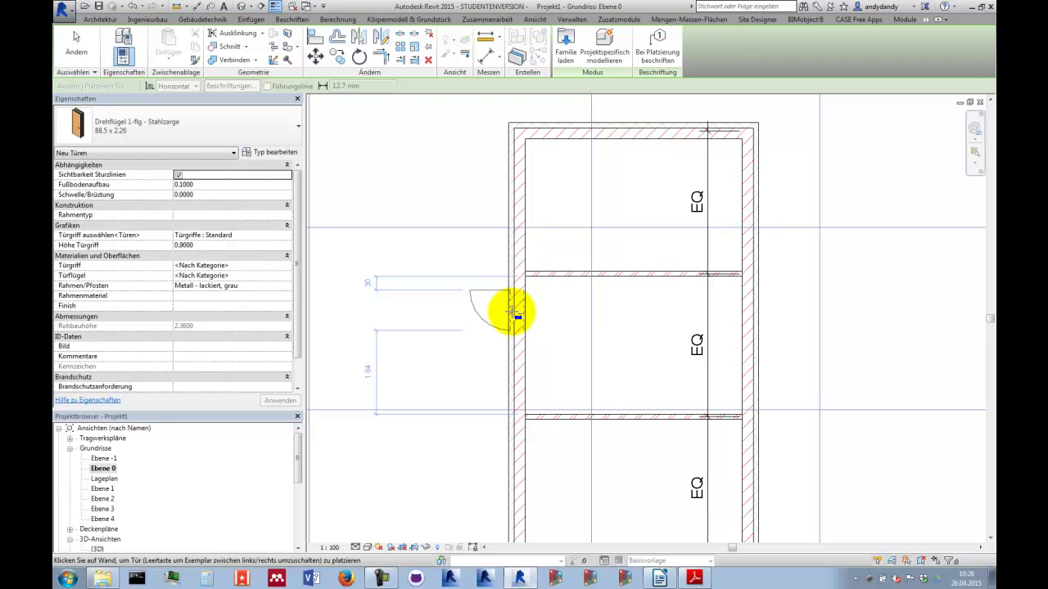
{"action": "key", "text": "space"}
{"action": "key", "text": "space"}
{"action": "key", "text": "space"}
{"action": "key", "text": "space"}
{"action": "key", "text": "space"}
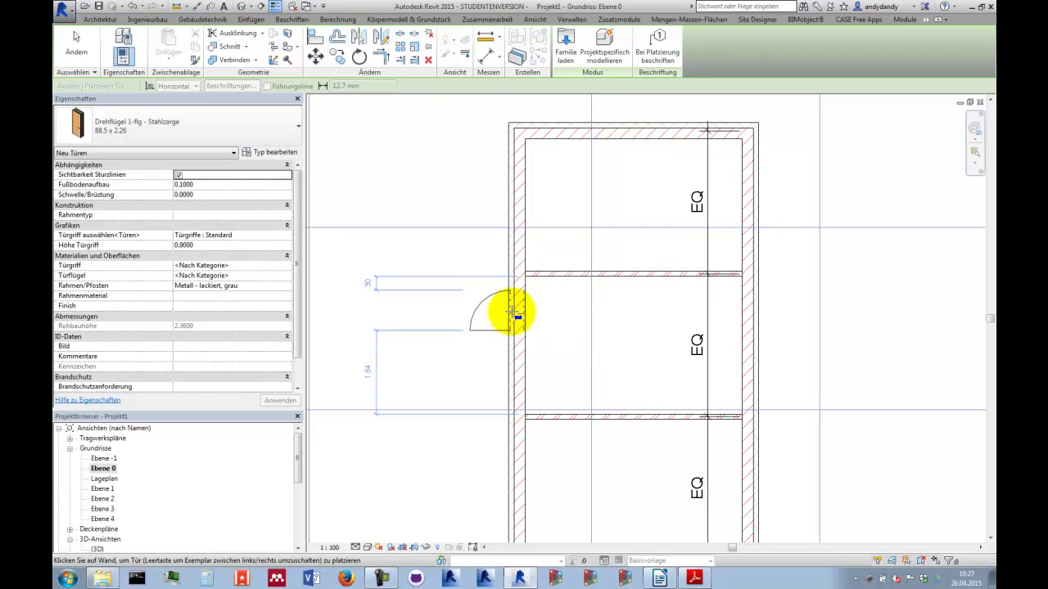
{"action": "key", "text": "space"}
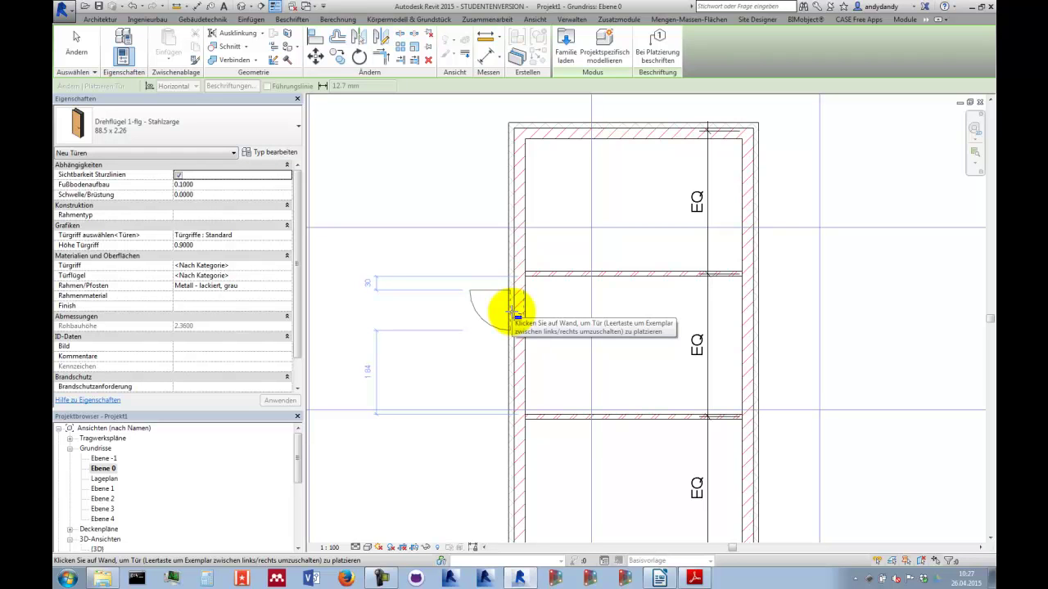
{"action": "left_click", "coordinate": [509, 309]}
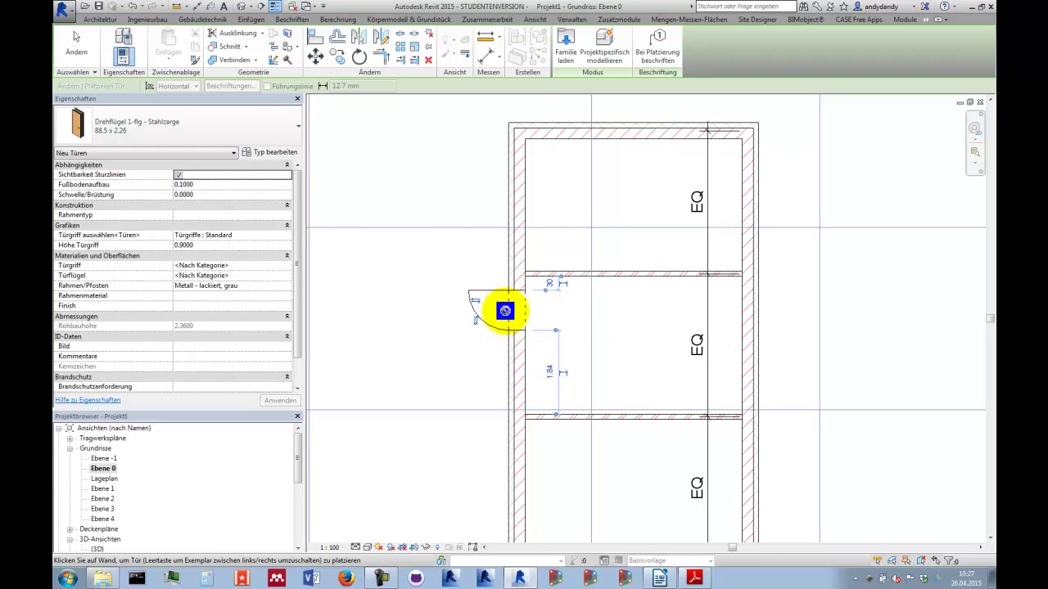
{"action": "left_click", "coordinate": [77, 42]}
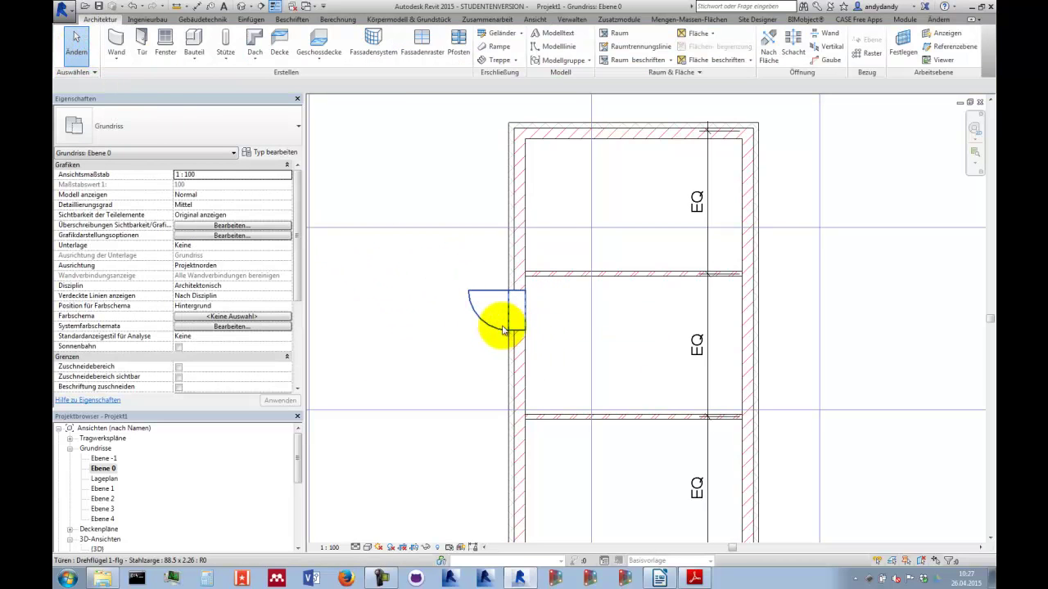
- Examine the new-door settings for floor build-up, lintel lines, handle height and handle choices, plus the type properties of the 88.5 x 2.26 door
{"action": "left_click", "coordinate": [142, 36]}
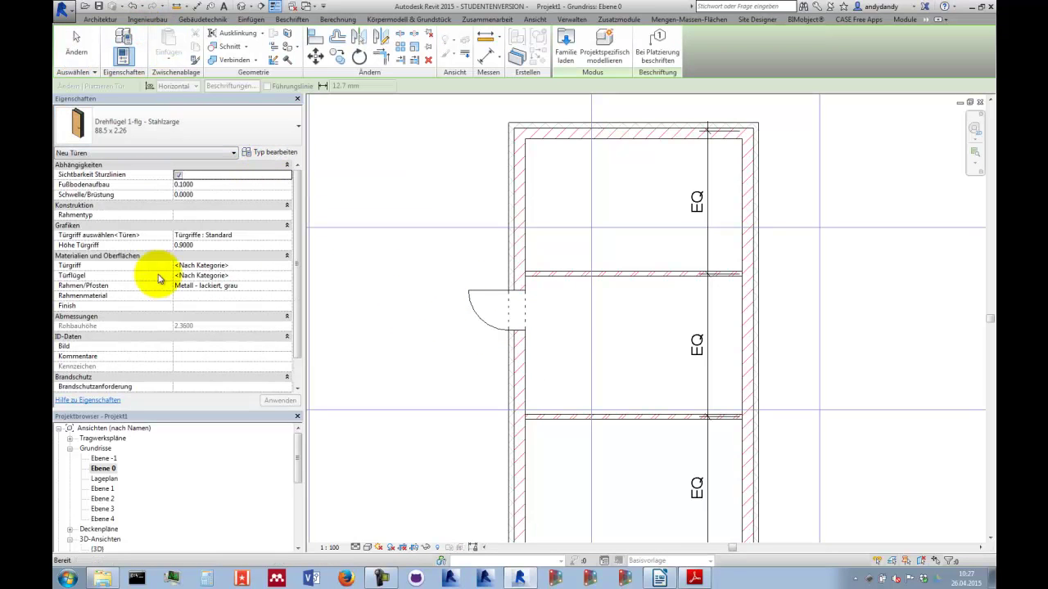
{"action": "left_click", "coordinate": [215, 184]}
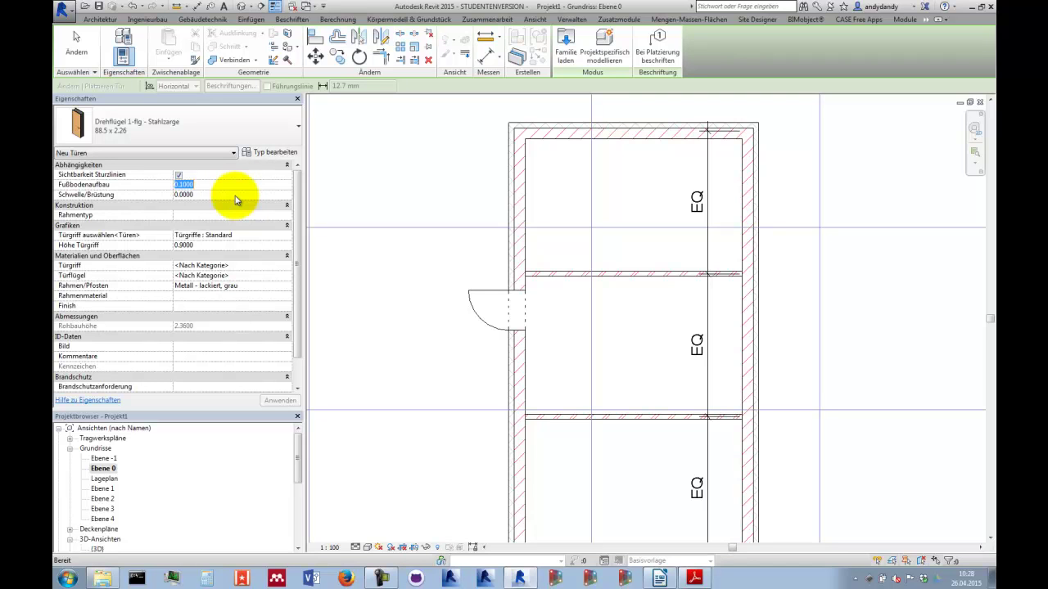
{"action": "left_click", "coordinate": [180, 176]}
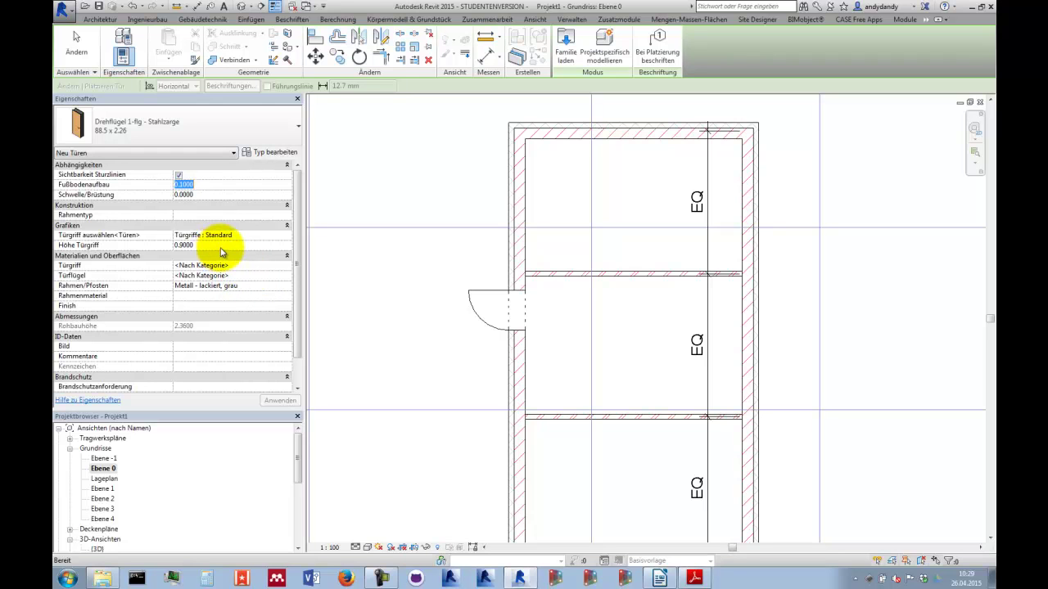
{"action": "left_click", "coordinate": [200, 247]}
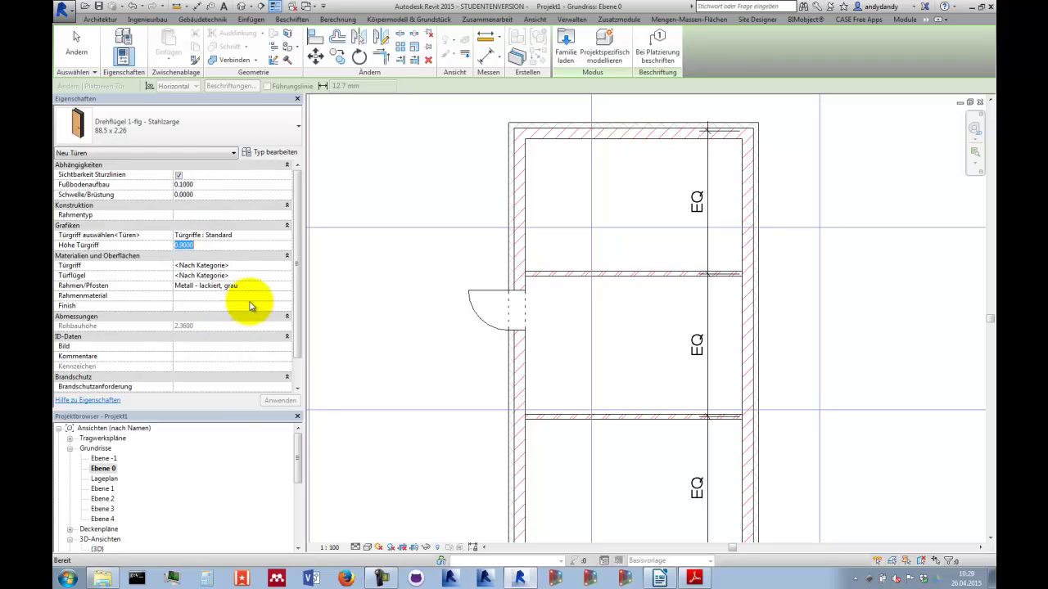
{"action": "left_click", "coordinate": [286, 236]}
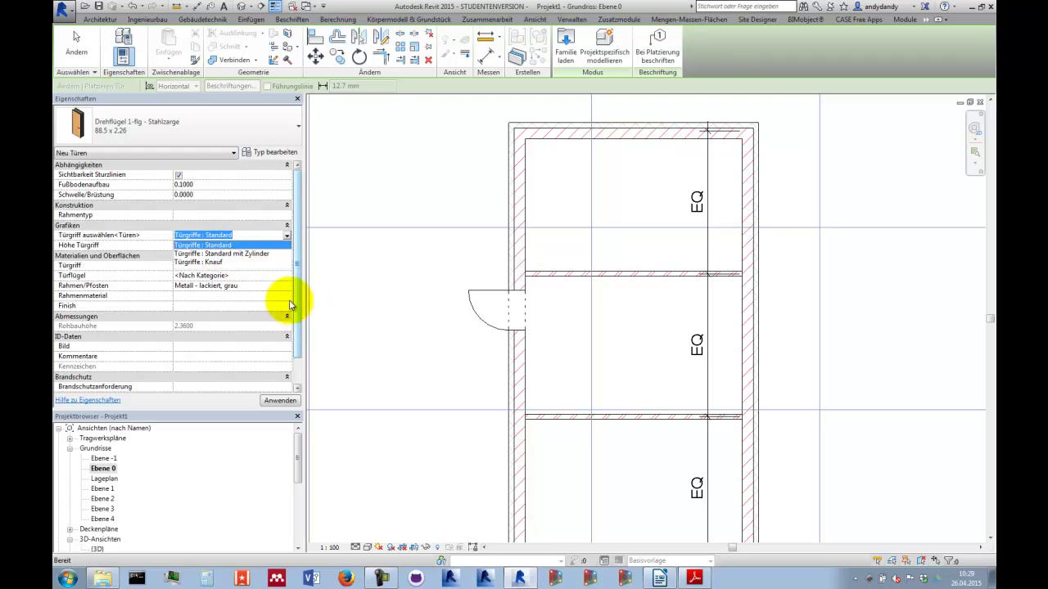
{"action": "left_click", "coordinate": [239, 299]}
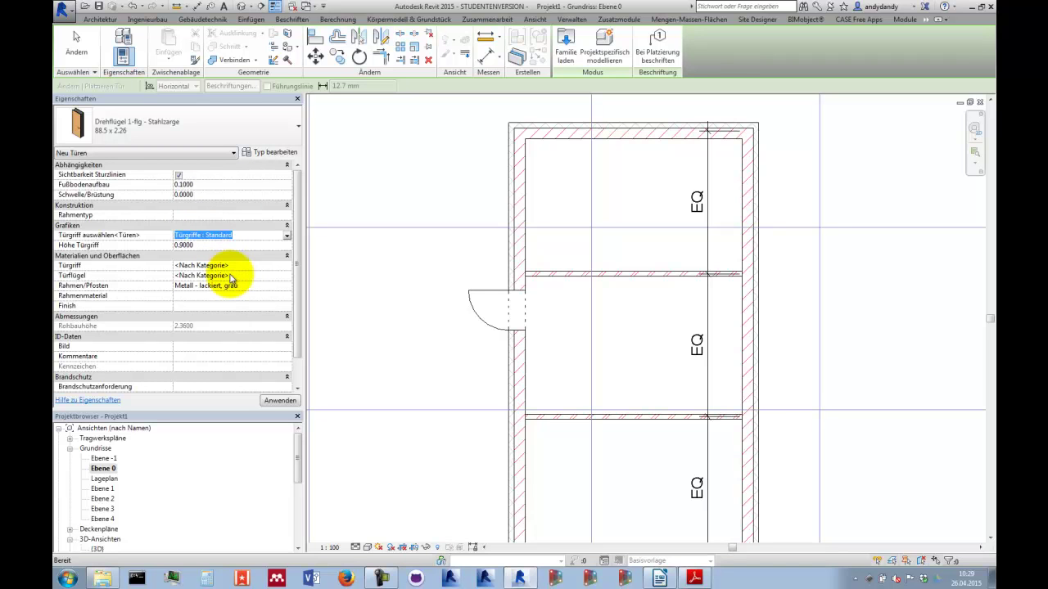
{"action": "left_click", "coordinate": [275, 156]}
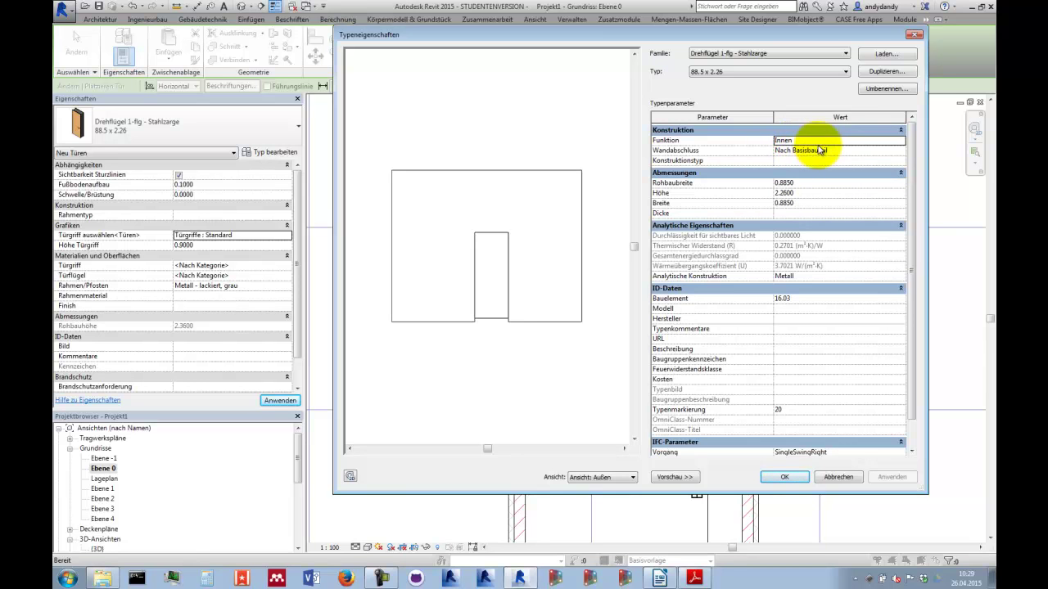
{"action": "left_click", "coordinate": [837, 477]}
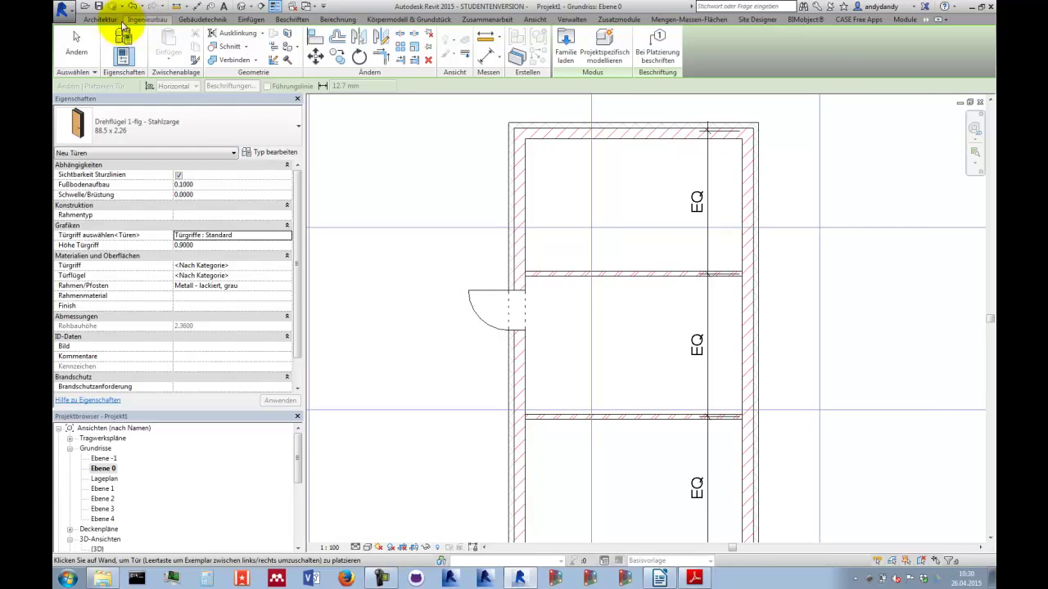
- Place a Drehflügel 1-flg - Variabel door in the top room's left exterior wall, opening inward, about 70 cm below the top wall
{"action": "left_click", "coordinate": [183, 126]}
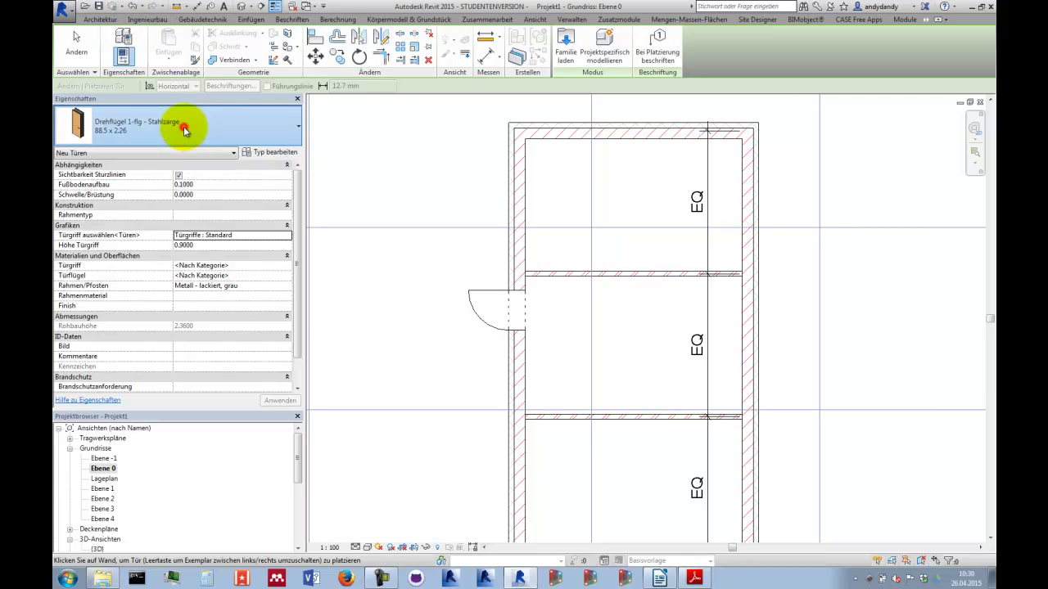
{"action": "mouse_move", "coordinate": [90, 192]}
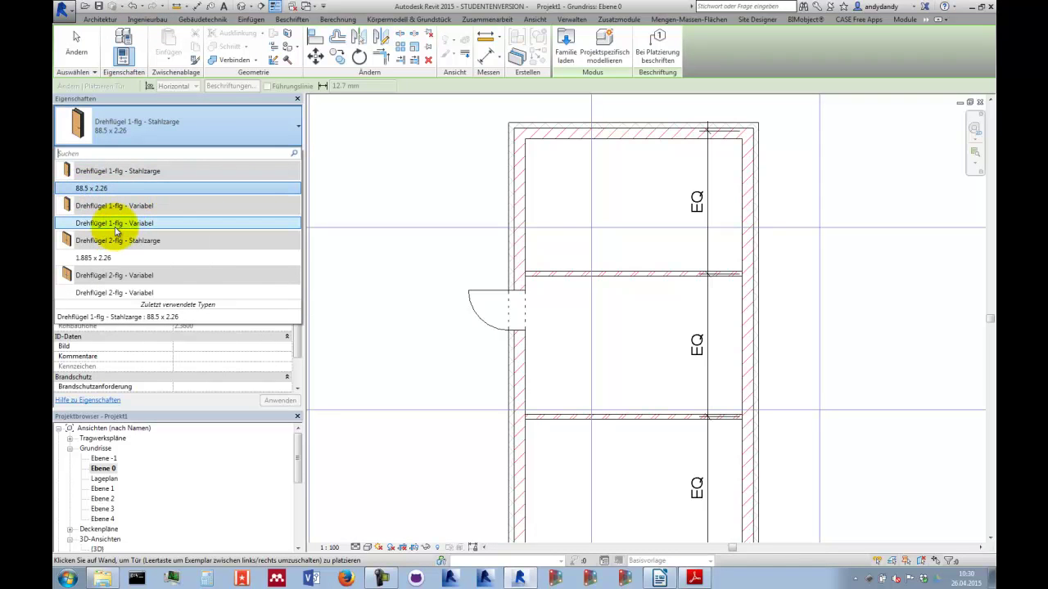
{"action": "mouse_move", "coordinate": [108, 230]}
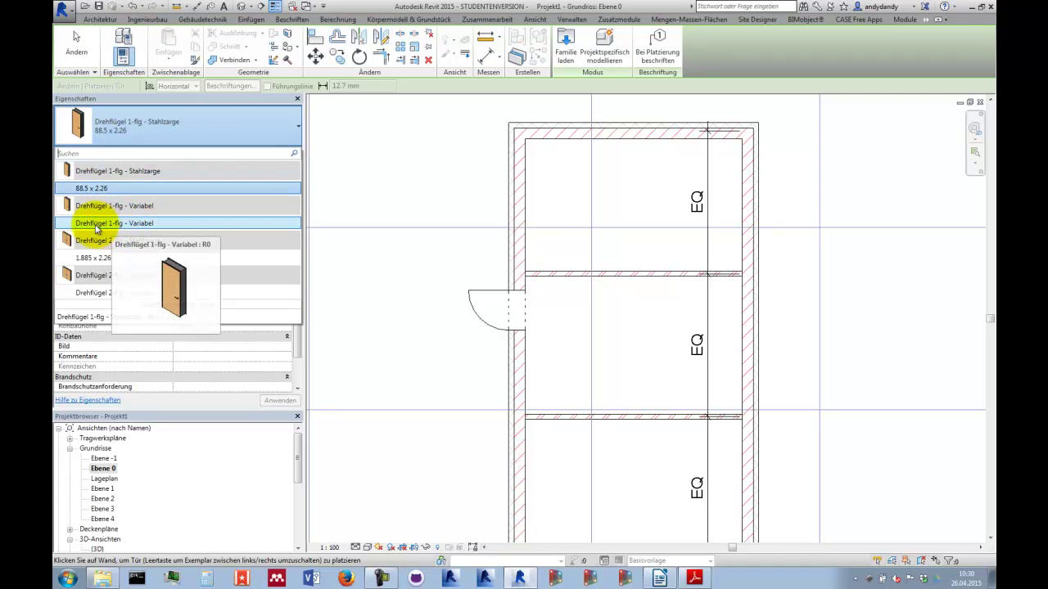
{"action": "left_click", "coordinate": [146, 226]}
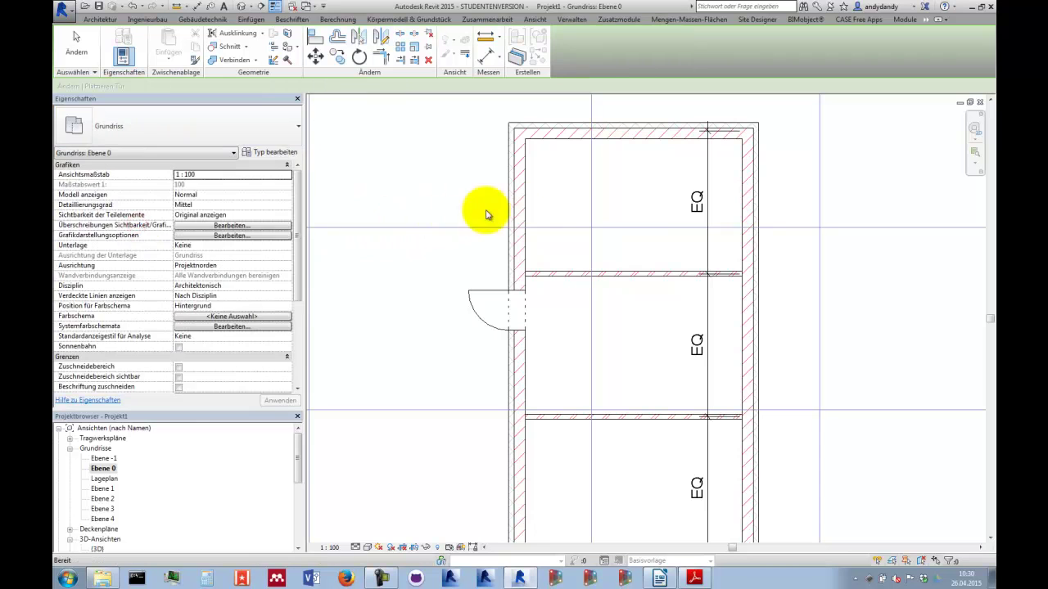
{"action": "left_click", "coordinate": [521, 197]}
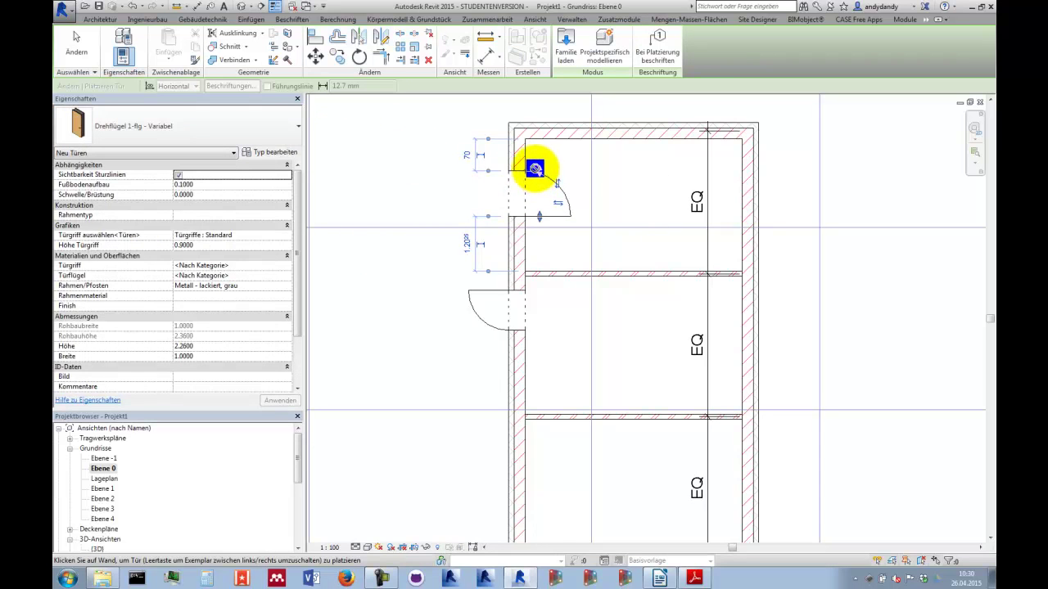
{"action": "left_click", "coordinate": [77, 41]}
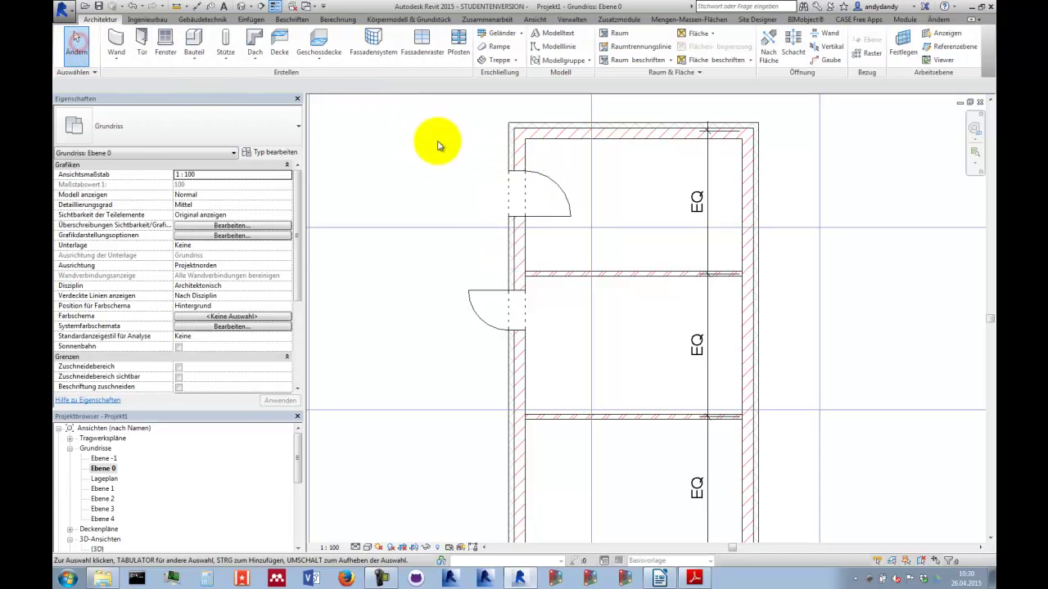
- Stretch the variable door in plan to about 1.10 m wide, and shrink it to about 0.80 m from its lower edge
{"action": "left_click", "coordinate": [539, 173]}
{"action": "left_click_drag", "start_coordinate": [539, 173], "coordinate": [537, 235]}
{"action": "left_click", "coordinate": [543, 253]}
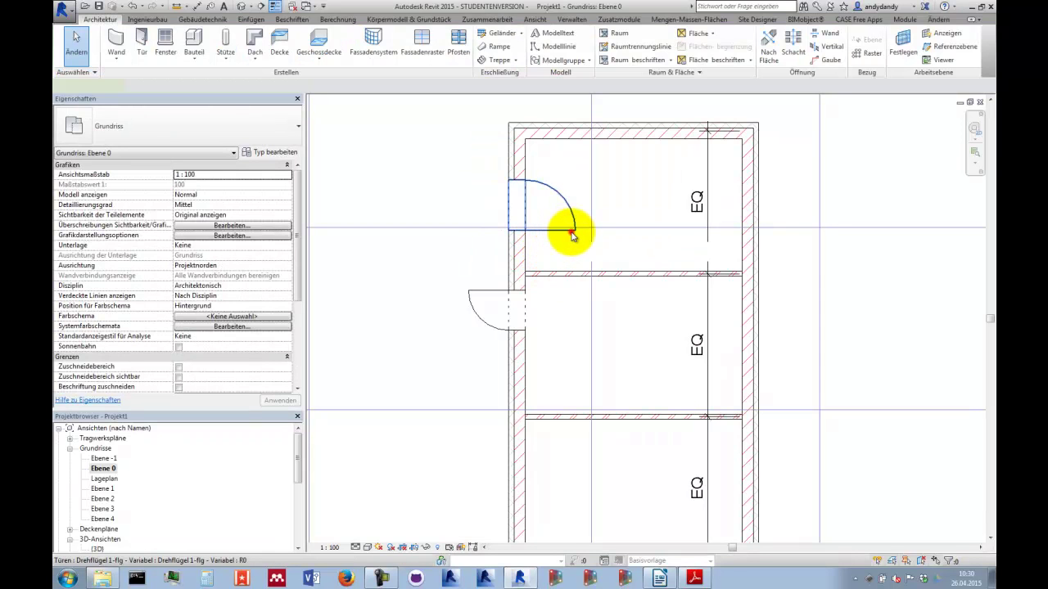
{"action": "left_click", "coordinate": [572, 236]}
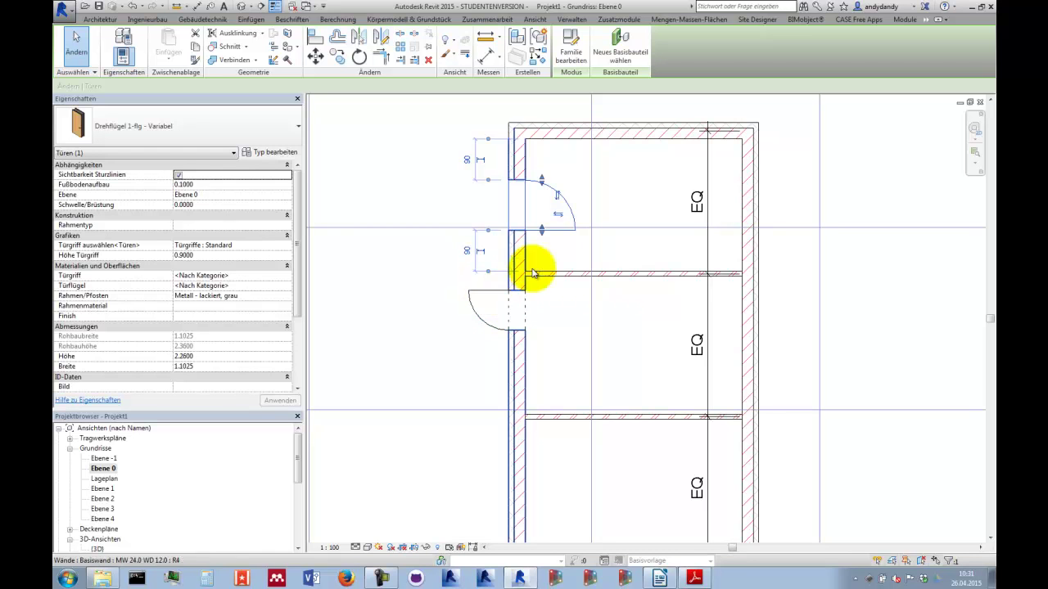
{"action": "left_click_drag", "start_coordinate": [544, 237], "coordinate": [524, 199]}
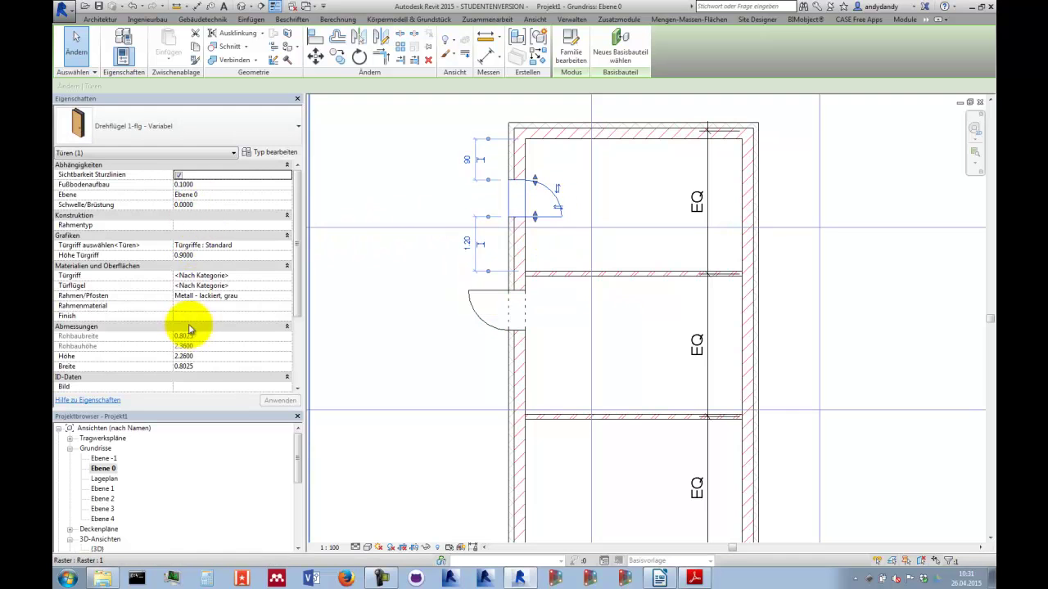
- Set the width (Breite) of the variable door to 1 m and deselect it
{"action": "left_click", "coordinate": [203, 365]}
{"action": "type", "text": "1"}
{"action": "left_click", "coordinate": [563, 310]}
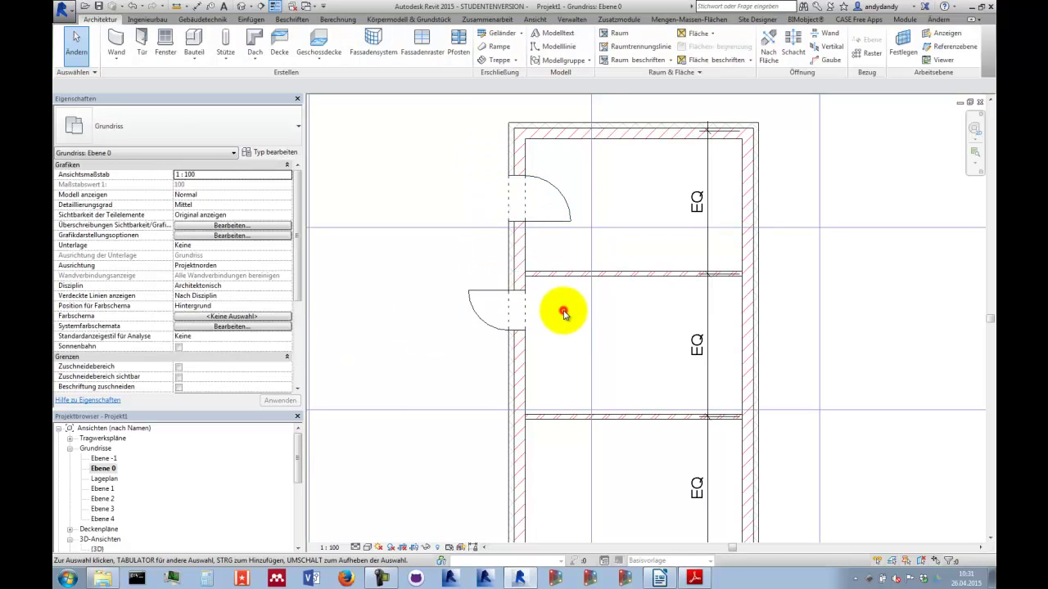
- Examine the instance properties and plan controls of the variable door in the top room's exterior wall
{"action": "left_click", "coordinate": [554, 219]}
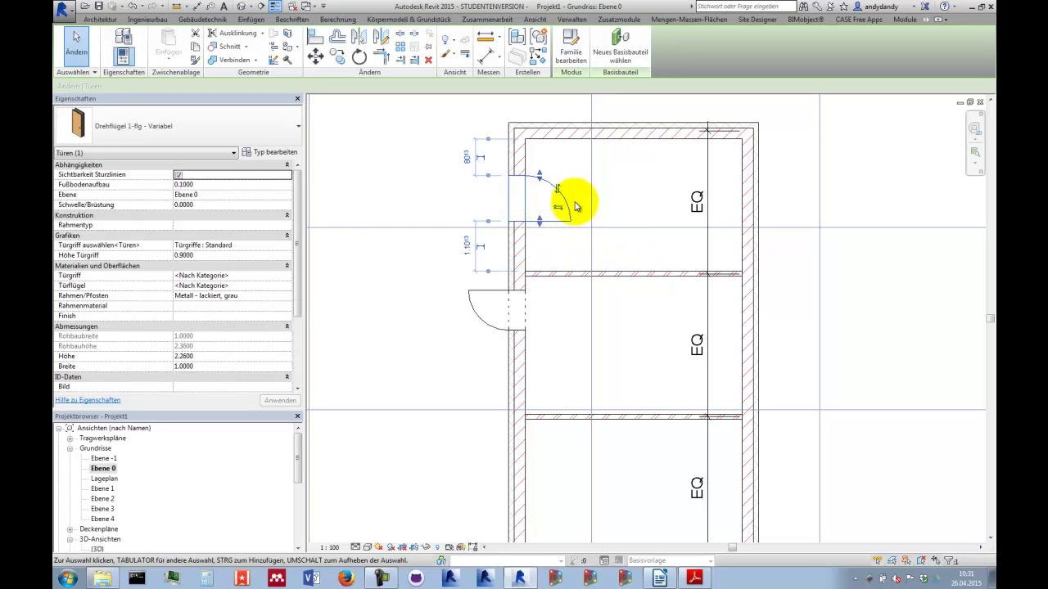
{"action": "scroll", "coordinate": [581, 208], "scroll_direction": "up", "scroll_amount": 3}
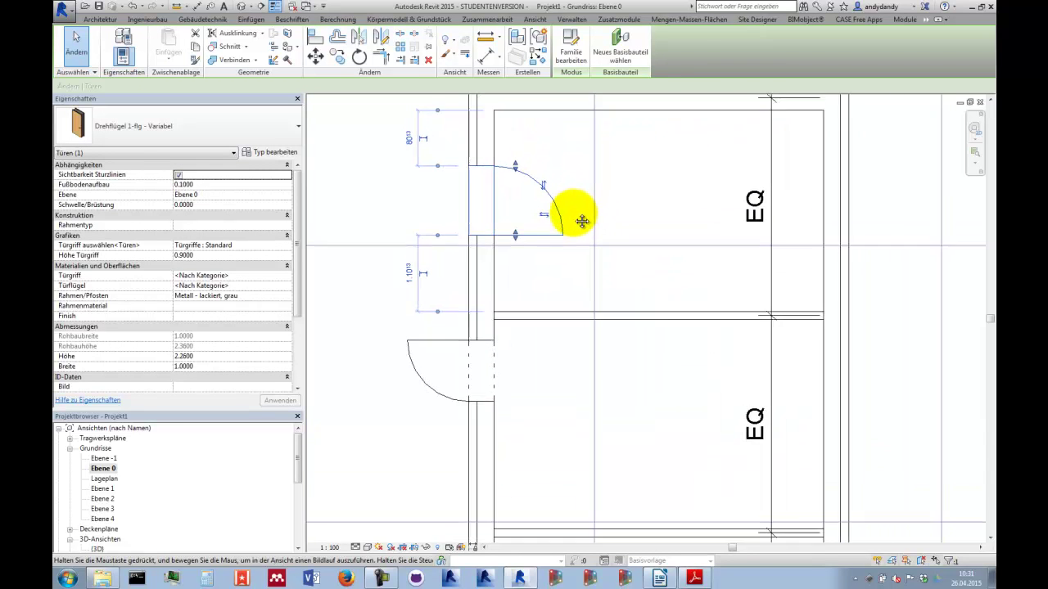
{"action": "scroll", "coordinate": [567, 230], "scroll_direction": "down", "scroll_amount": 2}
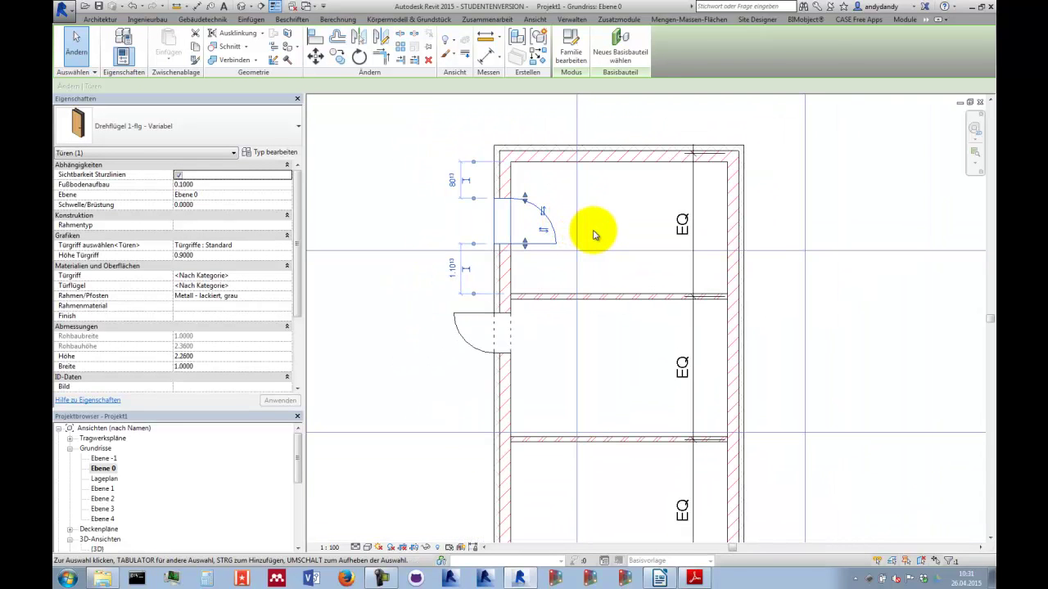
{"action": "left_click", "coordinate": [594, 232]}
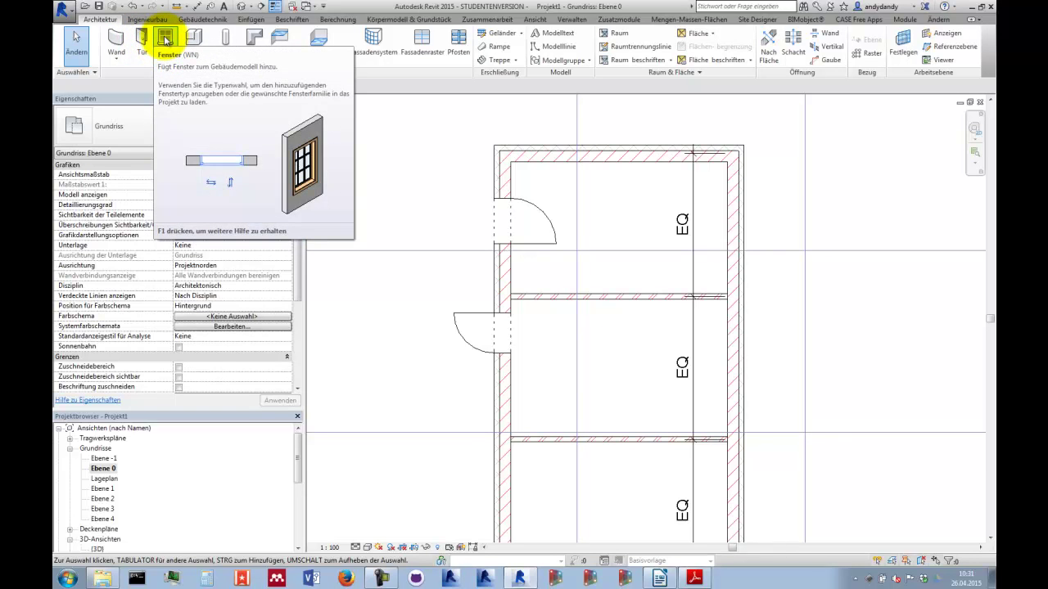
- Start the Window tool and examine the new-window settings and type properties of Fenster 1-flg - Anschlag 1.01 x 1.01
{"action": "left_click", "coordinate": [165, 39]}
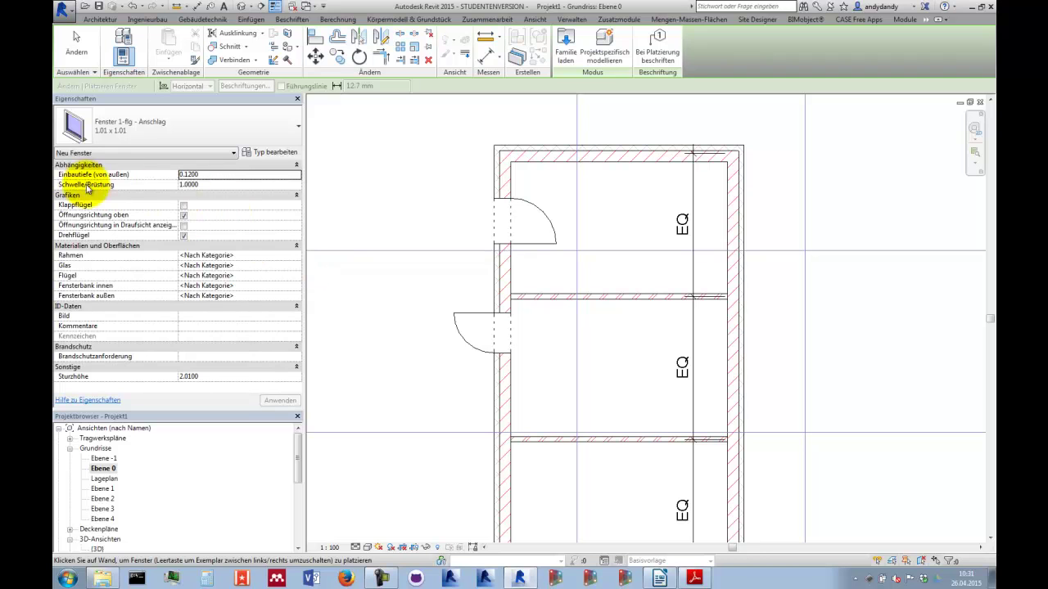
{"action": "left_click", "coordinate": [207, 175]}
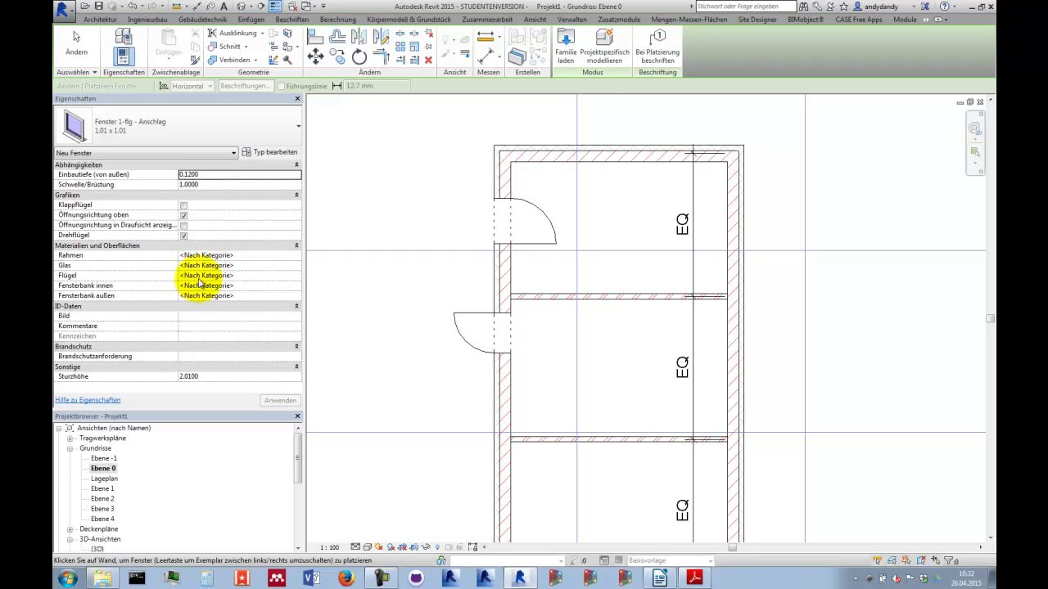
{"action": "left_click", "coordinate": [267, 155]}
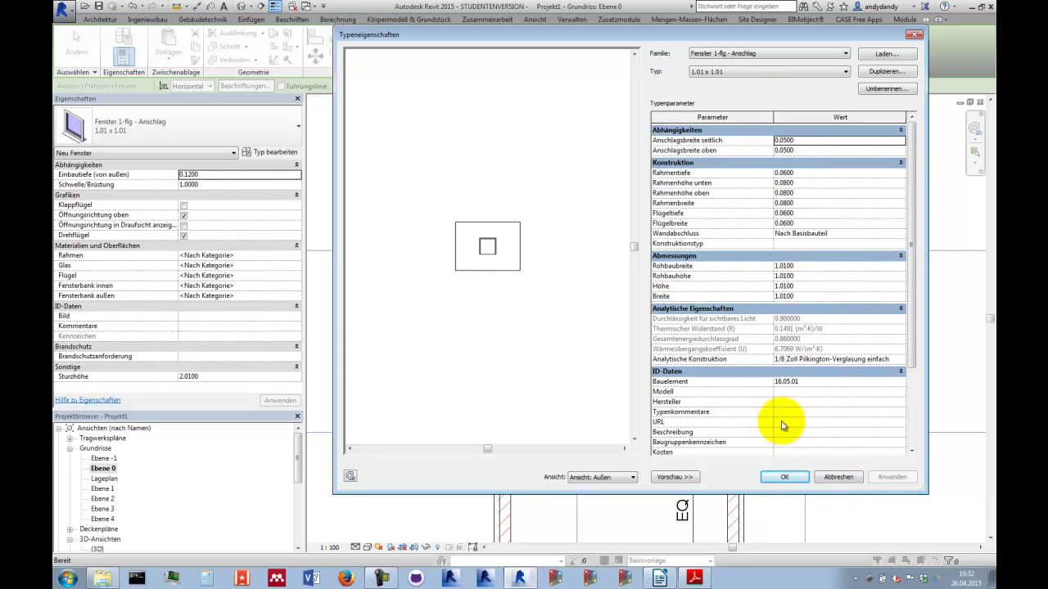
{"action": "left_click", "coordinate": [836, 480]}
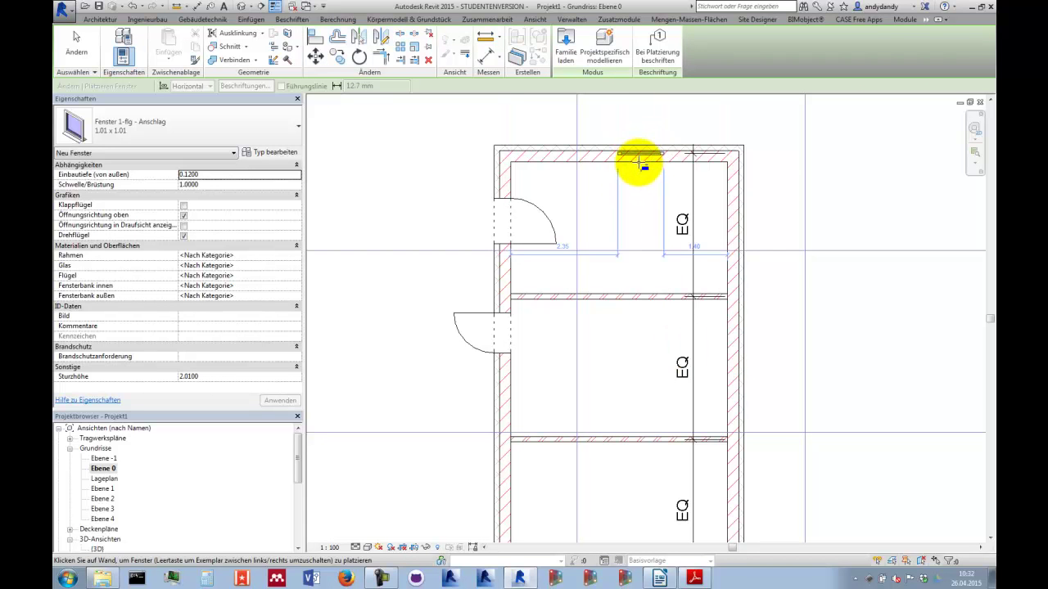
- Place two 1.01 x 1.01 Anschlag windows in the top exterior wall, about 40 cm apart and 94 cm from the left wall
{"action": "left_click", "coordinate": [639, 163]}
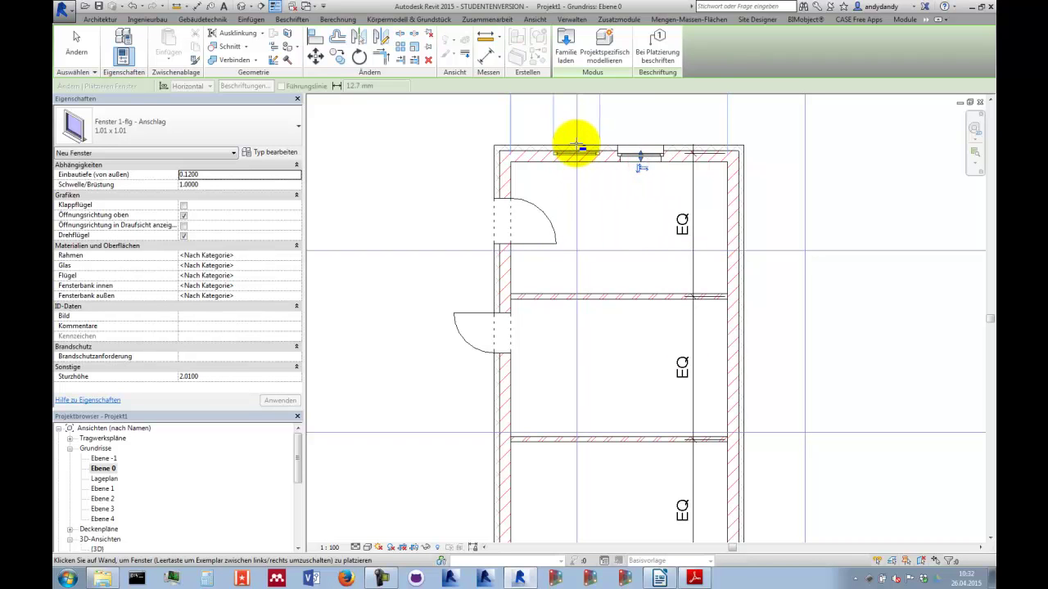
{"action": "scroll", "coordinate": [604, 196], "scroll_direction": "up", "scroll_amount": 4}
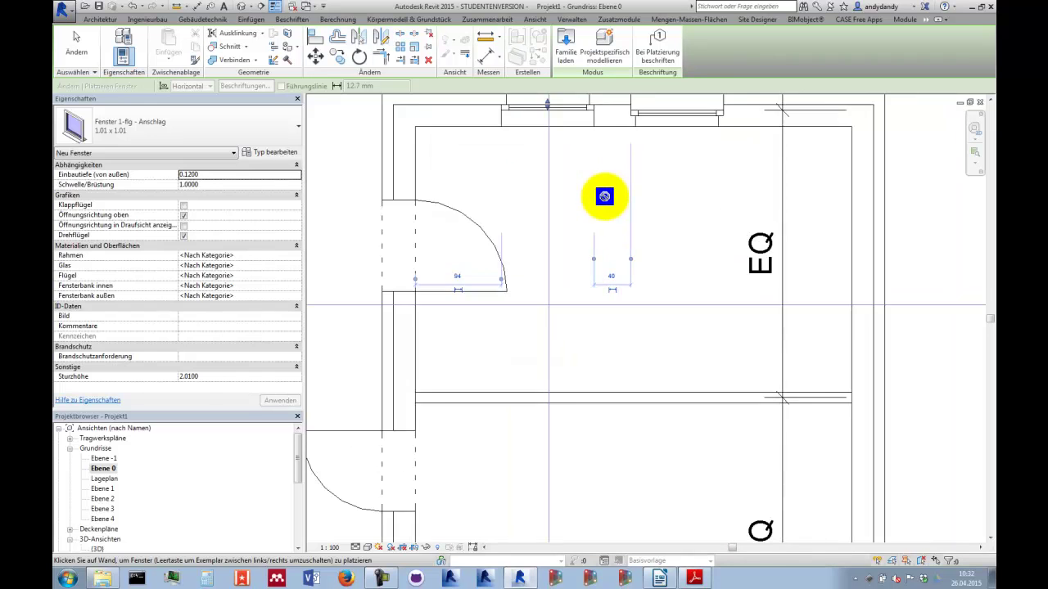
{"action": "middle_click_drag", "start_coordinate": [611, 248], "coordinate": [605, 351]}
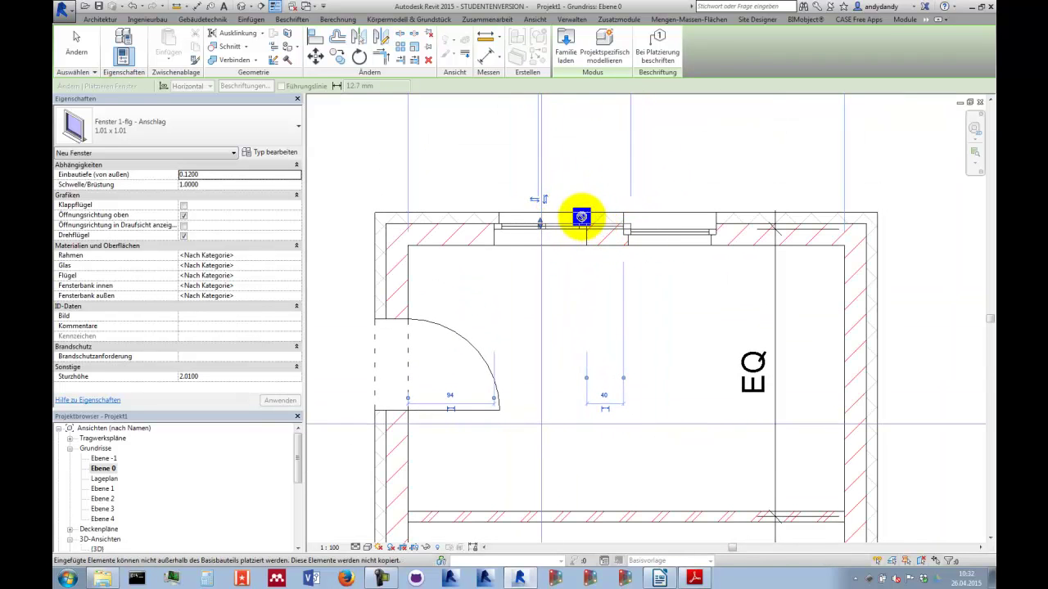
{"action": "left_click", "coordinate": [77, 43]}
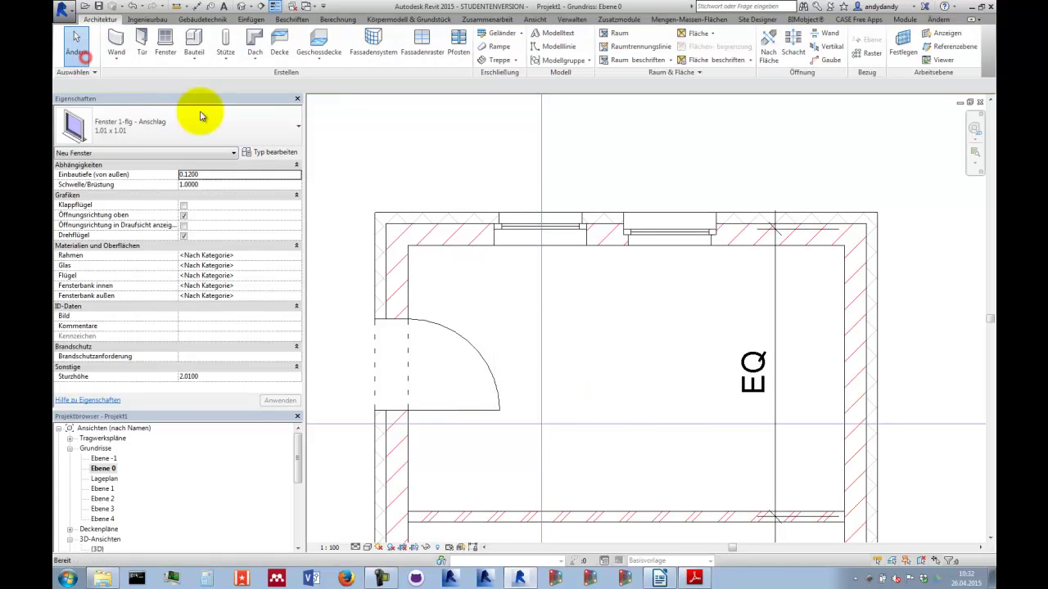
- Flip the right window in the top wall so it faces the same way as the left one, and deselect it
{"action": "left_click", "coordinate": [527, 237]}
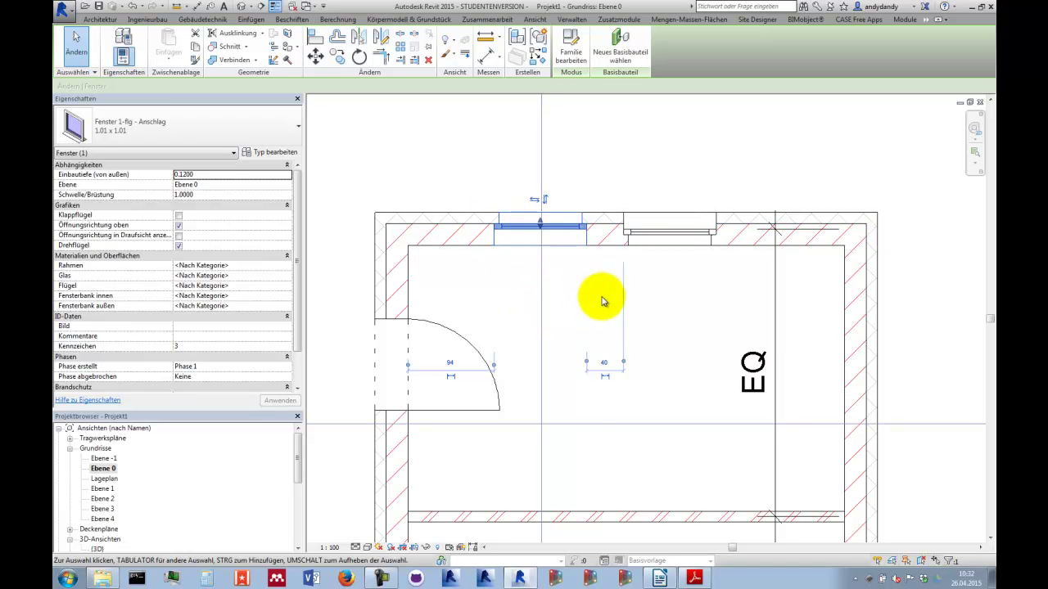
{"action": "middle_click_drag", "start_coordinate": [603, 299], "coordinate": [568, 311]}
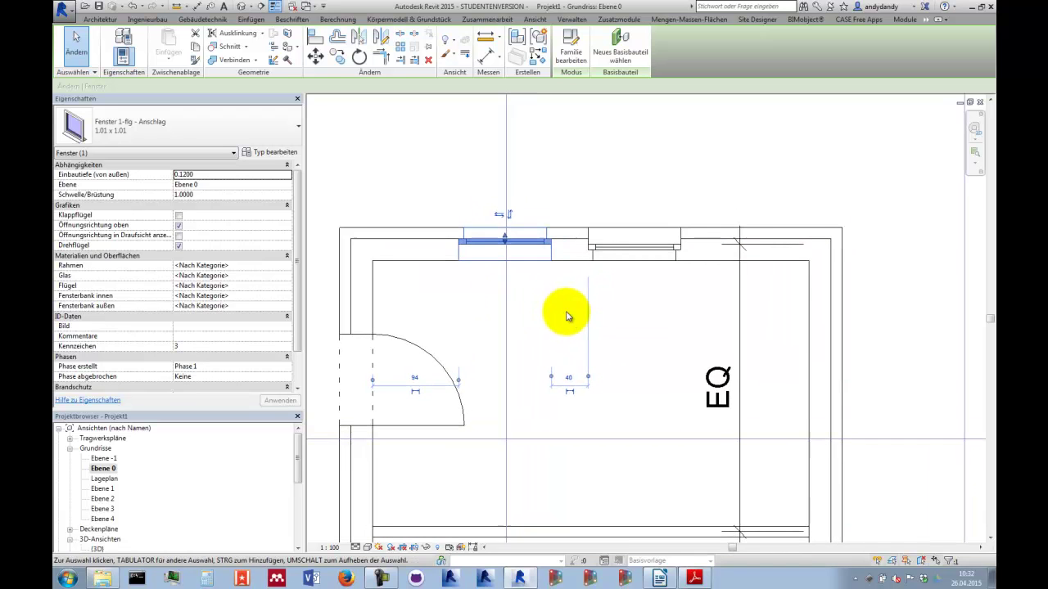
{"action": "left_click", "coordinate": [616, 250]}
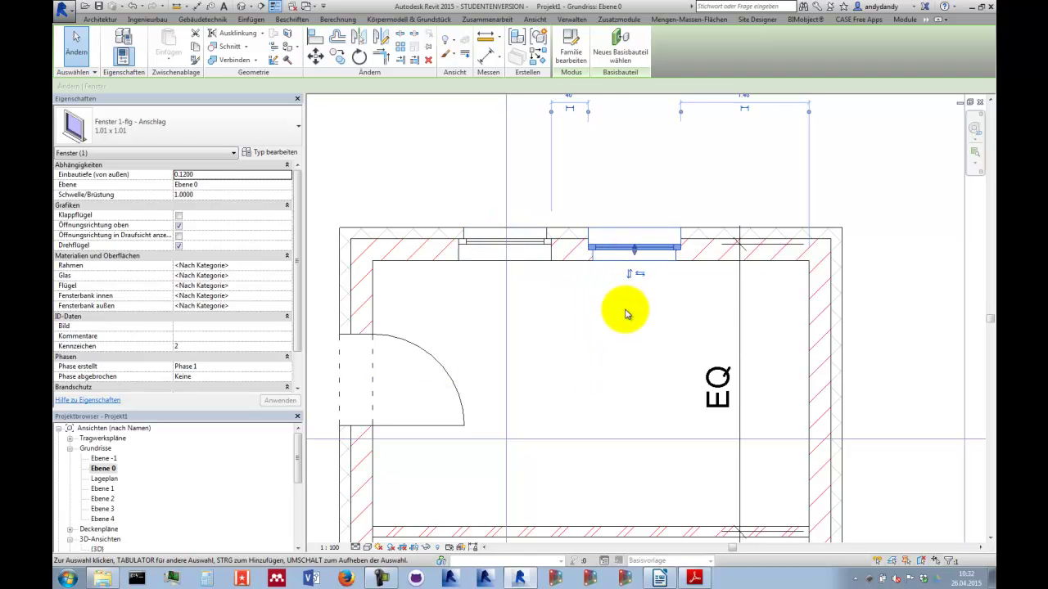
{"action": "key", "text": "space"}
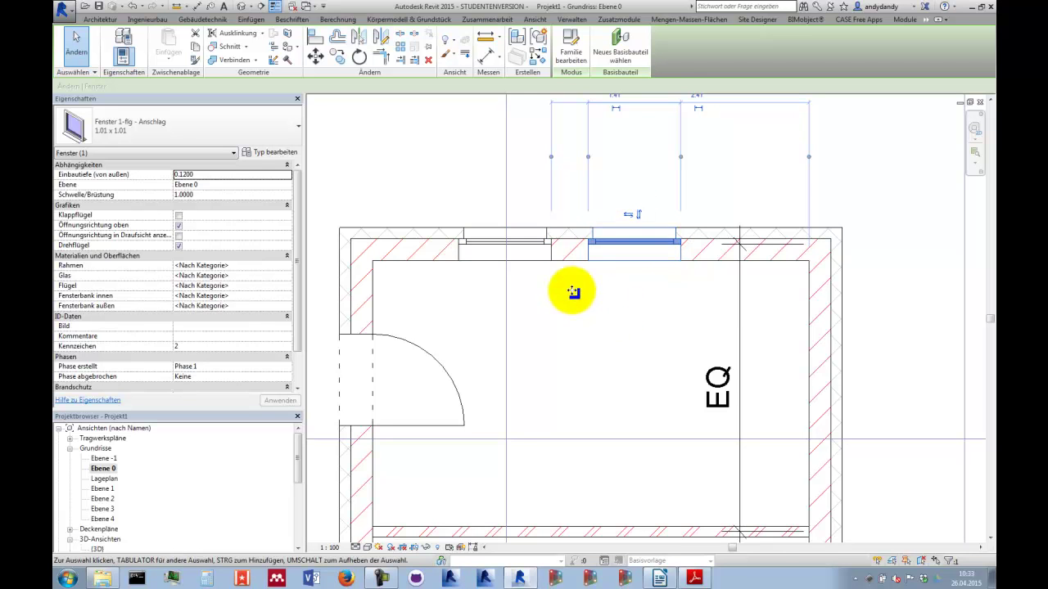
{"action": "scroll", "coordinate": [556, 274], "scroll_direction": "down", "scroll_amount": 4}
{"action": "left_click", "coordinate": [763, 292]}
{"action": "middle_click_drag", "start_coordinate": [763, 292], "coordinate": [693, 191]}
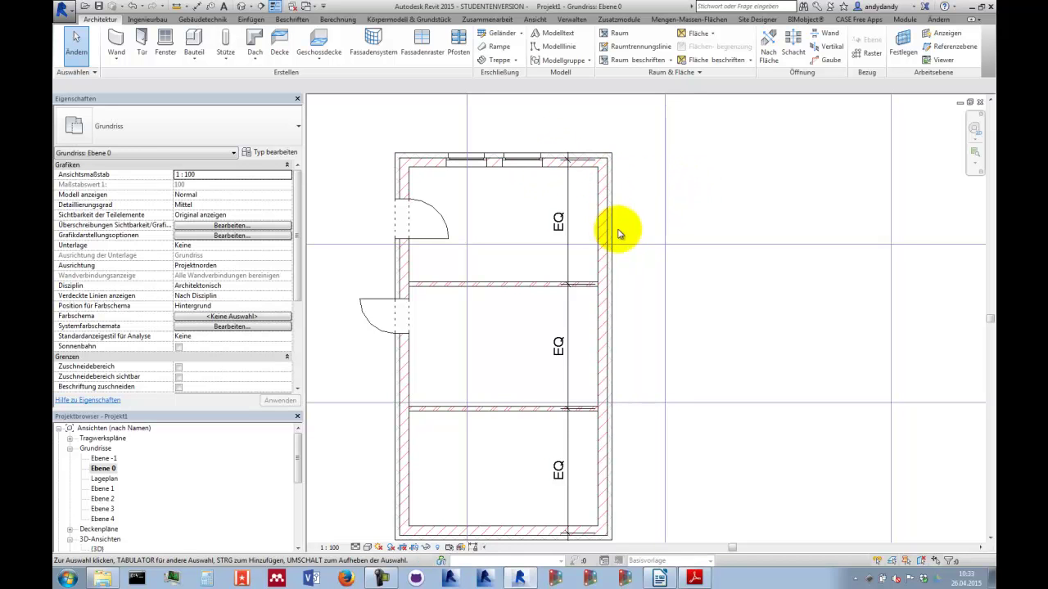
{"action": "mouse_move", "coordinate": [731, 308]}
{"action": "middle_mouse_down"}
{"action": "mouse_move", "coordinate": [860, 320]}
{"action": "mouse_move", "coordinate": [838, 306]}
{"action": "mouse_move", "coordinate": [692, 286]}
{"action": "middle_mouse_up"}
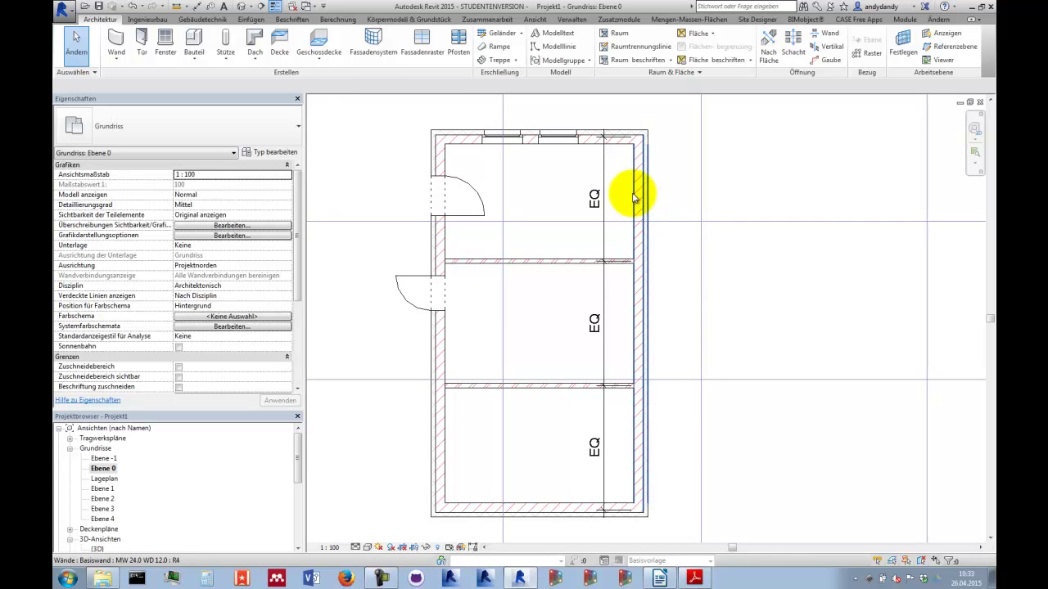
- Check the sill height (Schwelle/Brüstung) of the right window in the top wall
{"action": "left_click", "coordinate": [558, 140]}
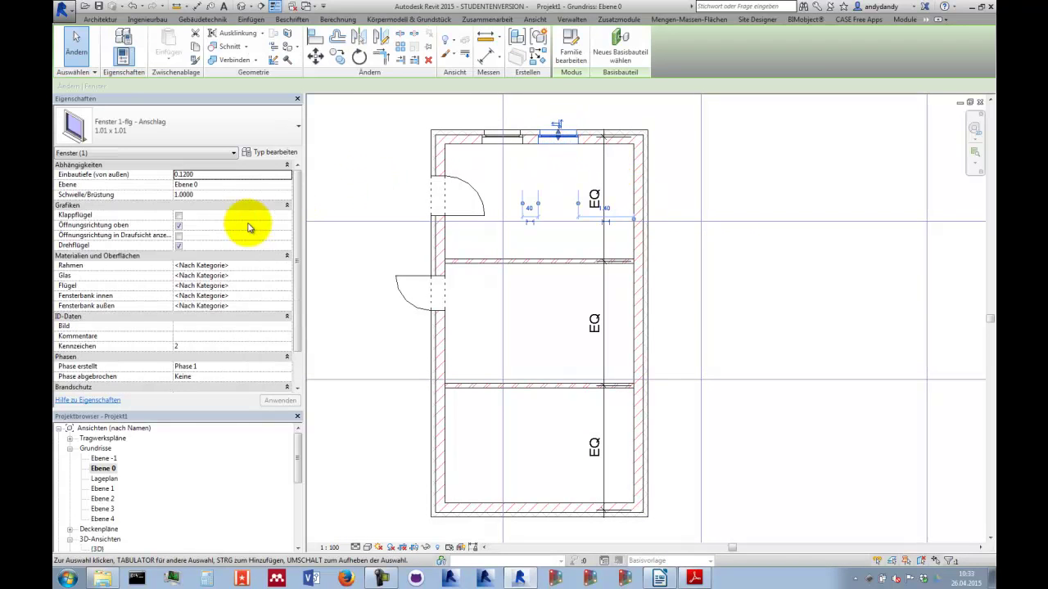
{"action": "left_click", "coordinate": [196, 196]}
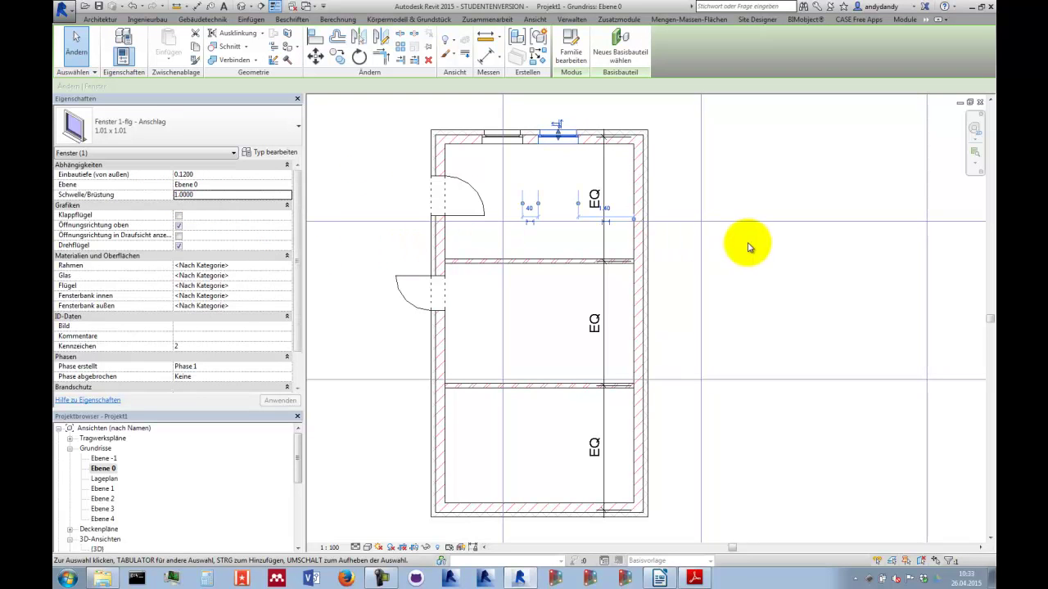
{"action": "left_click", "coordinate": [747, 287]}
{"action": "middle_click_drag", "start_coordinate": [737, 283], "coordinate": [721, 287]}
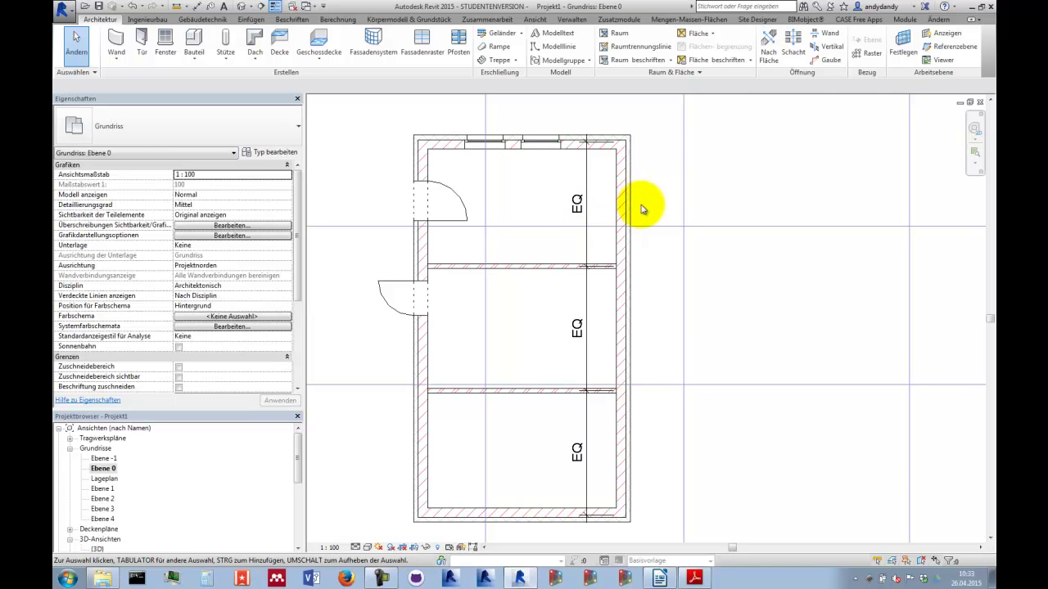
{"action": "middle_click_drag", "start_coordinate": [680, 208], "coordinate": [667, 209]}
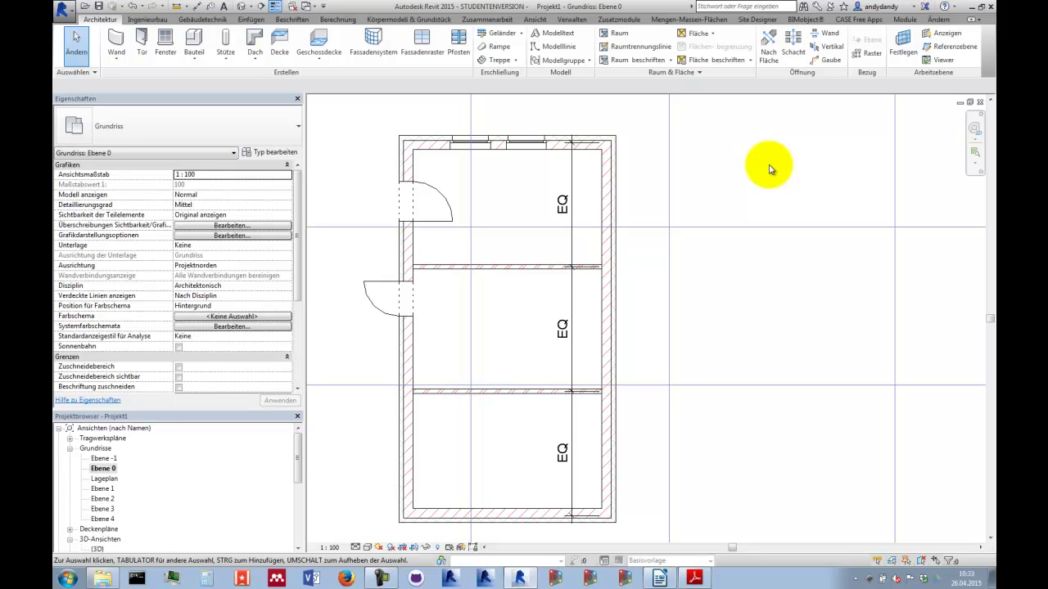
- Cut a rectangular wall opening about 1.06 m wide in the top room's right exterior wall, about 1.13 m below the top wall
{"action": "left_click", "coordinate": [828, 36]}
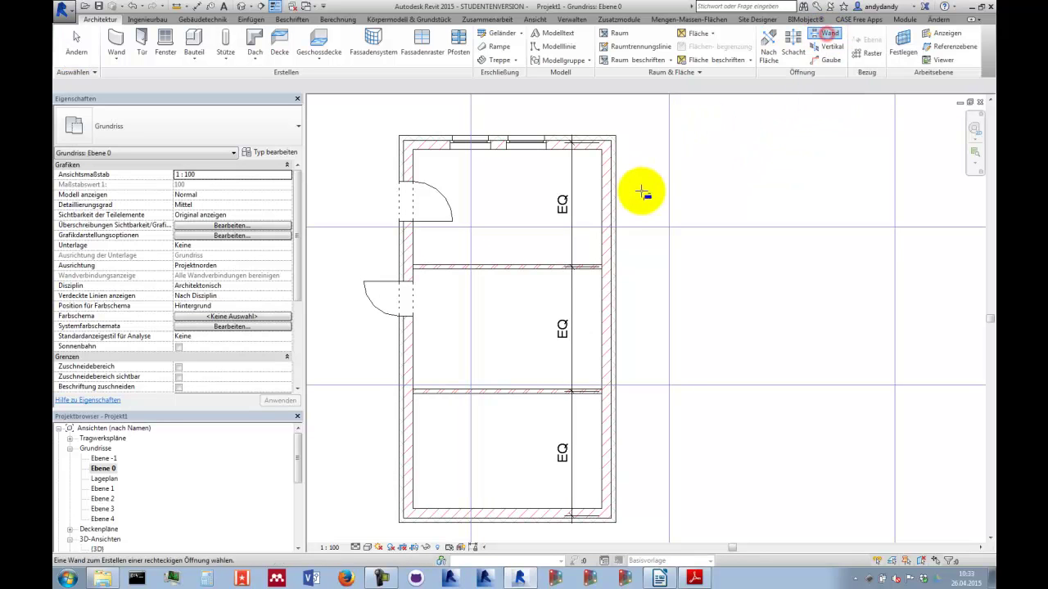
{"action": "left_click", "coordinate": [612, 197]}
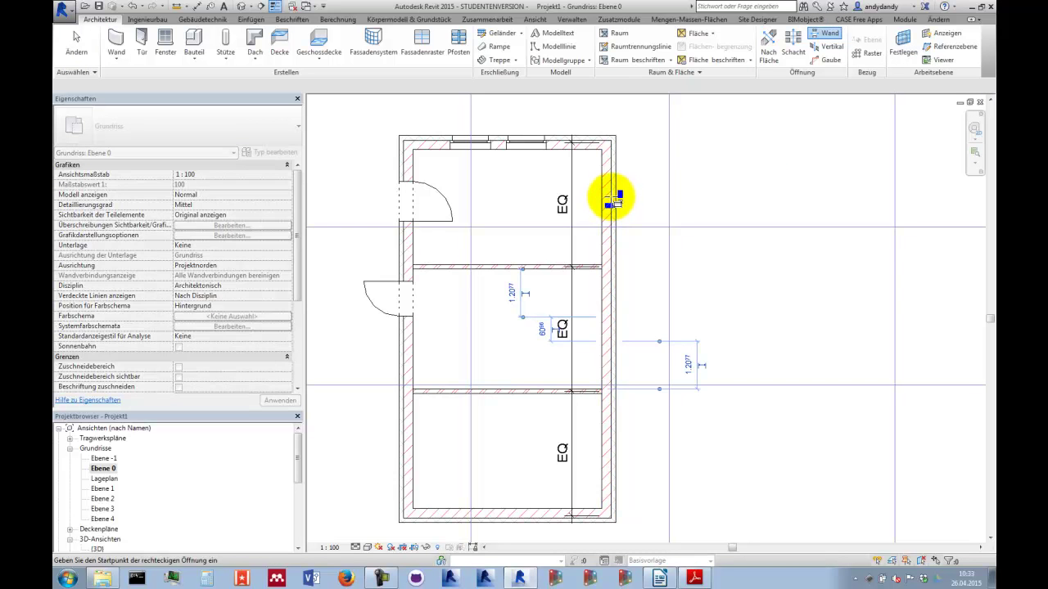
{"action": "left_click", "coordinate": [605, 196]}
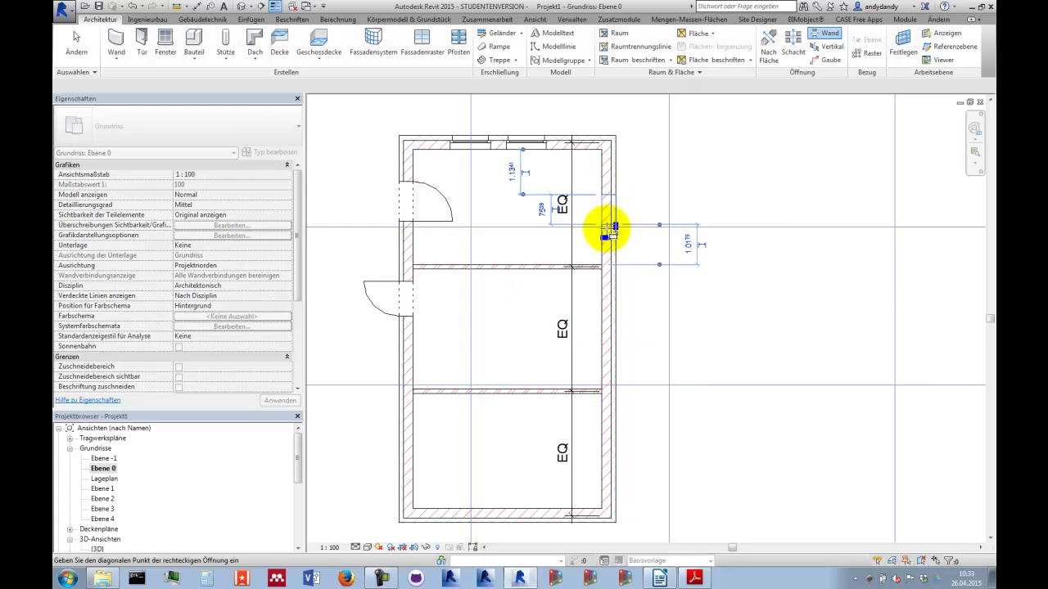
{"action": "left_click", "coordinate": [614, 238]}
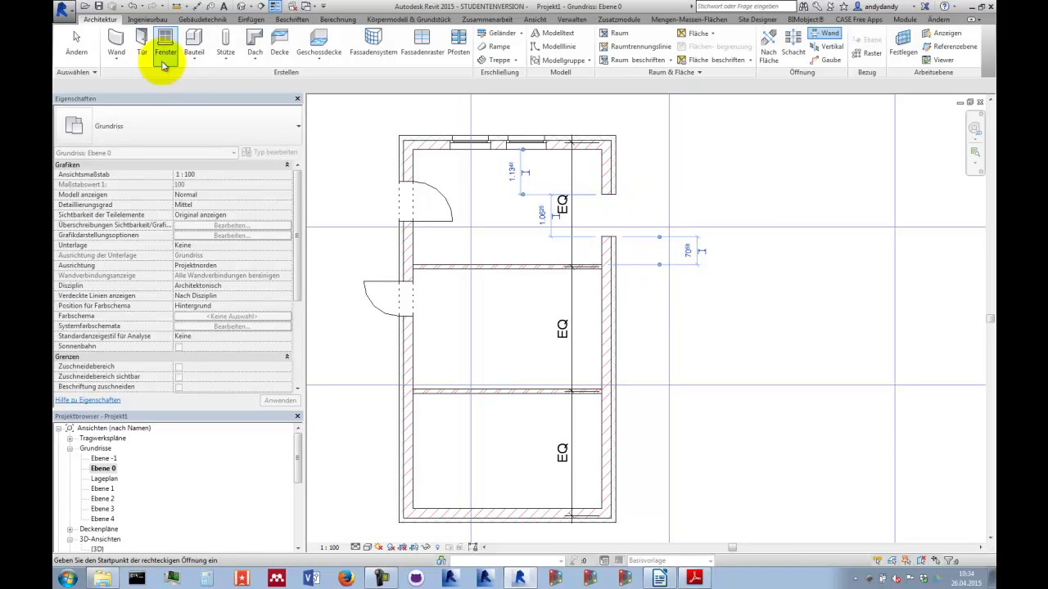
{"action": "left_click", "coordinate": [76, 41]}
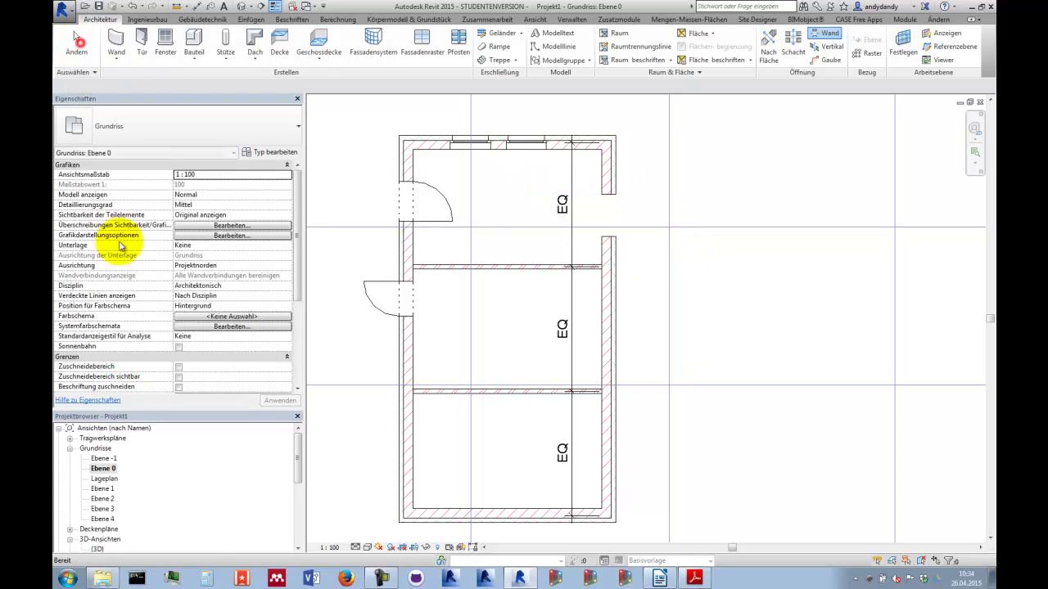
- In the 3D view, reshape the wall opening to about 0.60 m wide, with a bottom offset of about 0.52 m and top offset of -0.80 m
{"action": "double_click", "coordinate": [97, 549]}
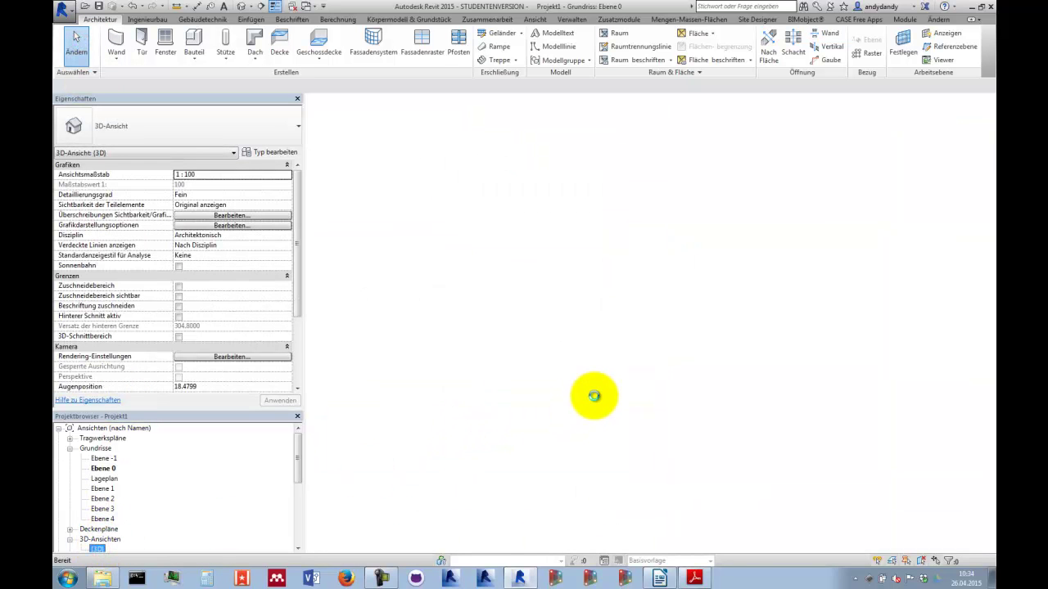
{"action": "scroll", "coordinate": [505, 415], "scroll_direction": "down", "scroll_amount": 5}
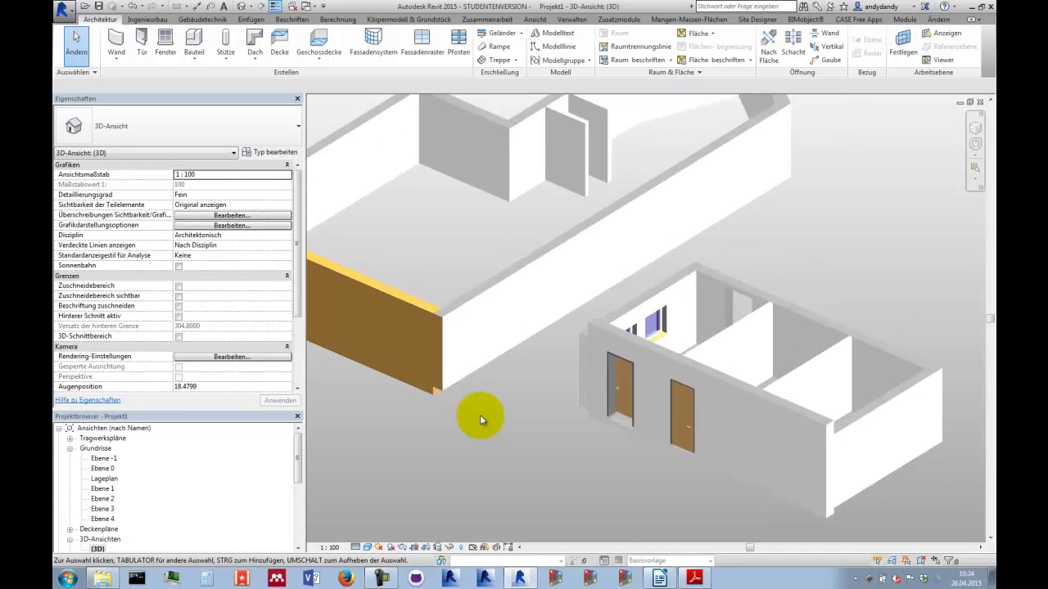
{"action": "middle_click_drag", "start_coordinate": [698, 389], "coordinate": [518, 414], "text": "shift"}
{"action": "scroll", "coordinate": [516, 353], "scroll_direction": "up", "scroll_amount": 3}
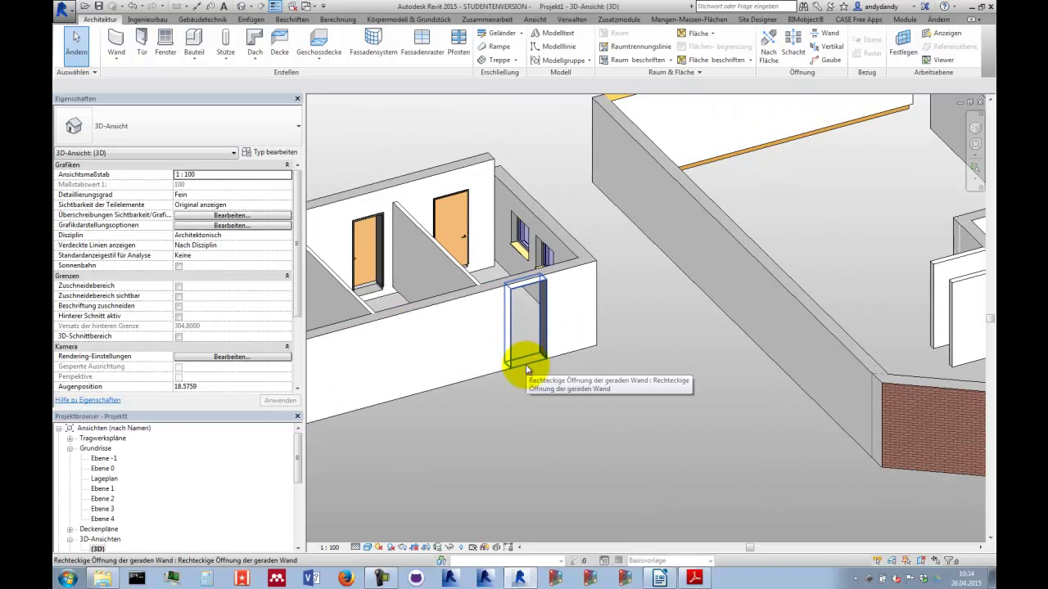
{"action": "left_click", "coordinate": [526, 364]}
{"action": "left_click_drag", "start_coordinate": [524, 365], "coordinate": [528, 338]}
{"action": "mouse_move", "coordinate": [528, 294]}
{"action": "left_mouse_down"}
{"action": "mouse_move", "coordinate": [546, 323]}
{"action": "mouse_move", "coordinate": [528, 339]}
{"action": "left_mouse_up"}
{"action": "scroll", "coordinate": [530, 344], "scroll_direction": "up", "scroll_amount": 4}
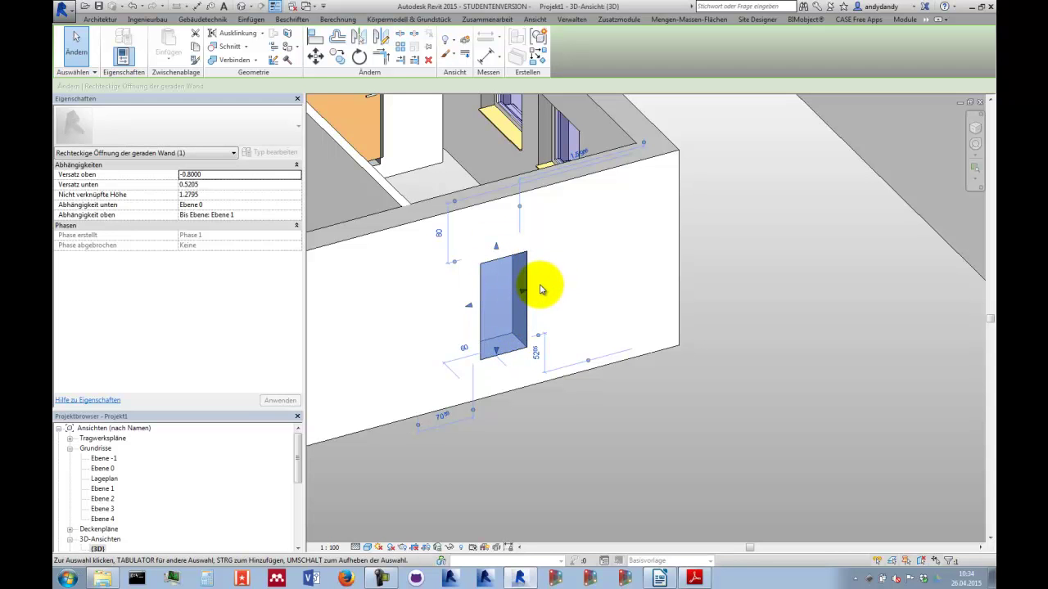
- Preview the door opening family Tür-Öffnung.rfa in the library's Türen folder, and leave door placement without loading it
{"action": "scroll", "coordinate": [613, 290], "scroll_direction": "down", "scroll_amount": 5}
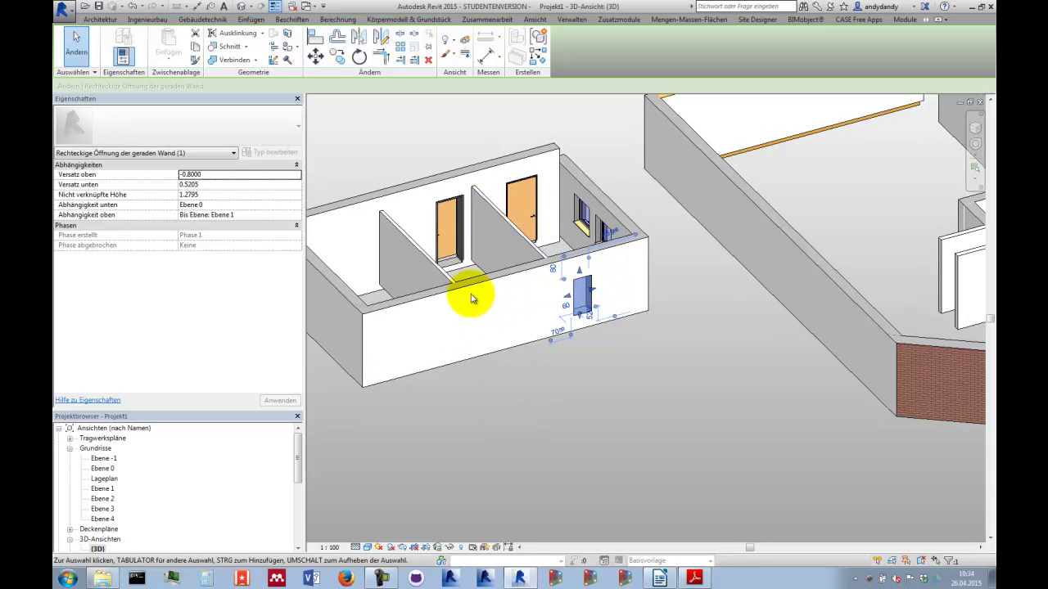
{"action": "scroll", "coordinate": [467, 275], "scroll_direction": "up", "scroll_amount": 2}
{"action": "scroll", "coordinate": [468, 276], "scroll_direction": "down", "scroll_amount": 3}
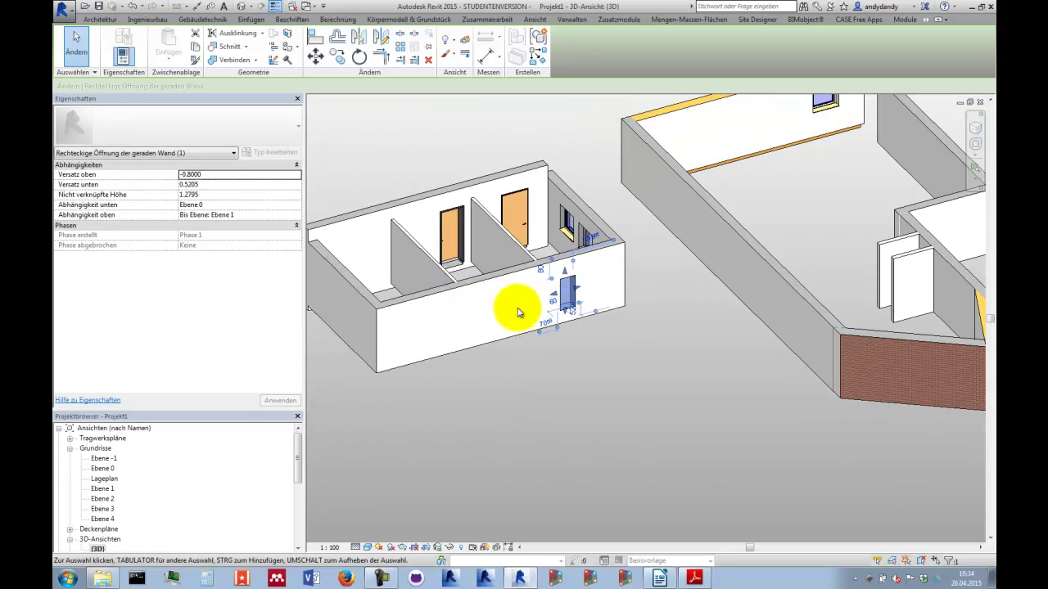
{"action": "left_click", "coordinate": [100, 19]}
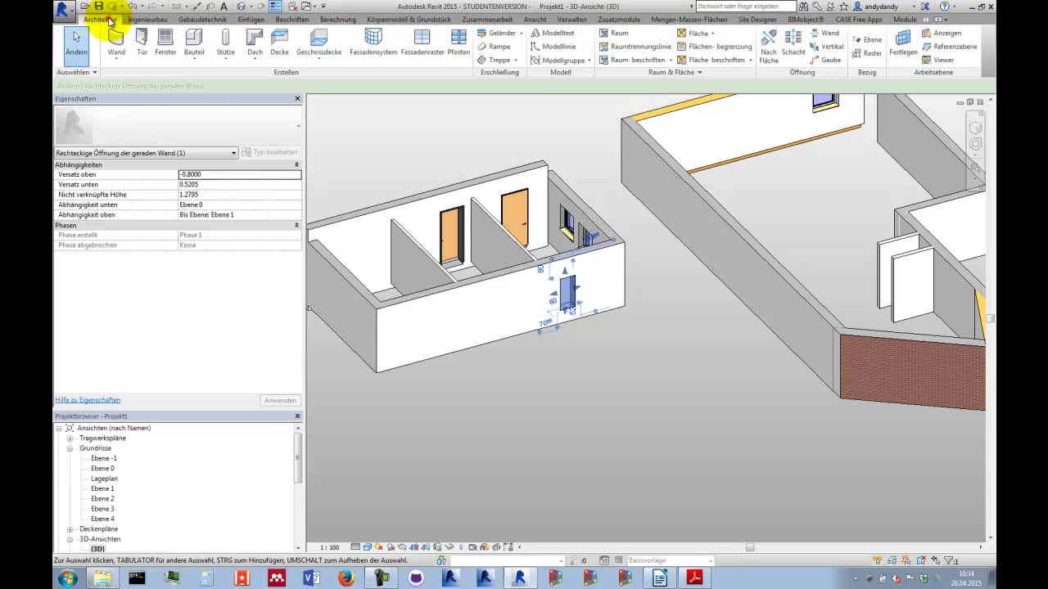
{"action": "left_click", "coordinate": [135, 39]}
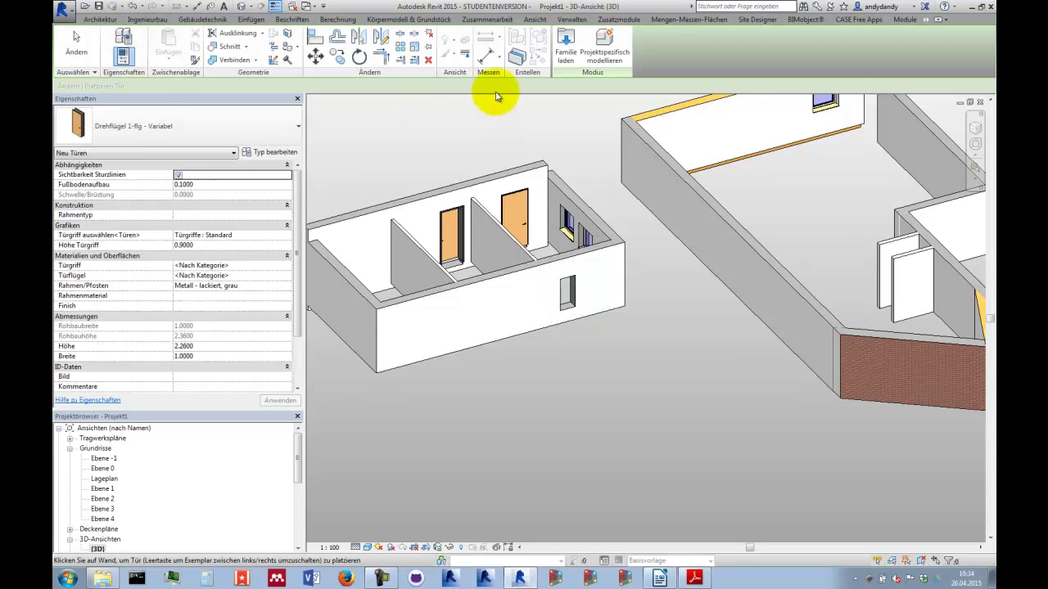
{"action": "left_click", "coordinate": [566, 48]}
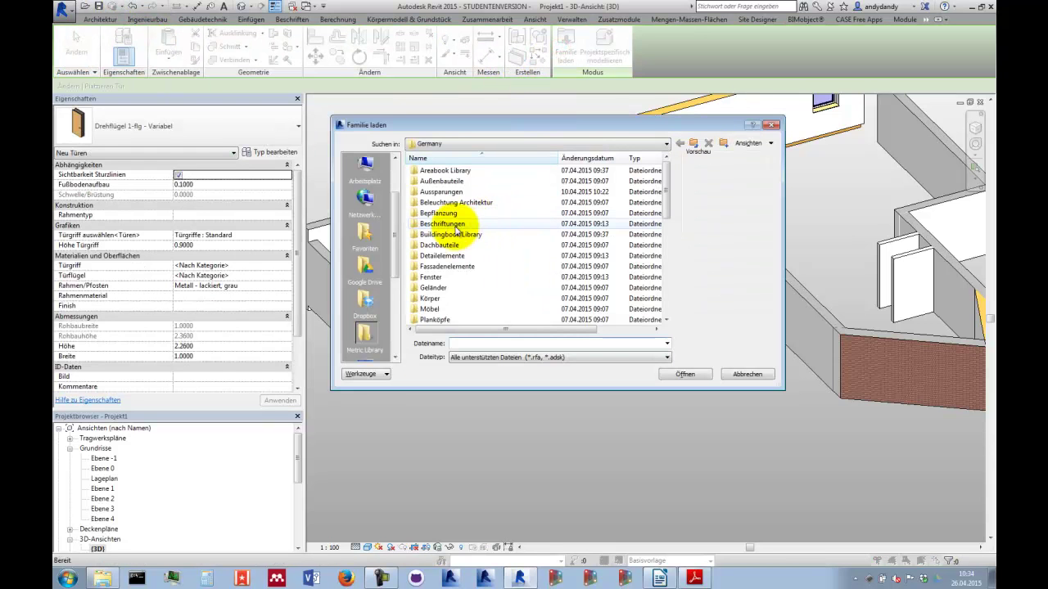
{"action": "scroll", "coordinate": [444, 303], "scroll_direction": "down", "scroll_amount": 8}
{"action": "scroll", "coordinate": [442, 313], "scroll_direction": "up", "scroll_amount": 3}
{"action": "scroll", "coordinate": [446, 307], "scroll_direction": "down", "scroll_amount": 3}
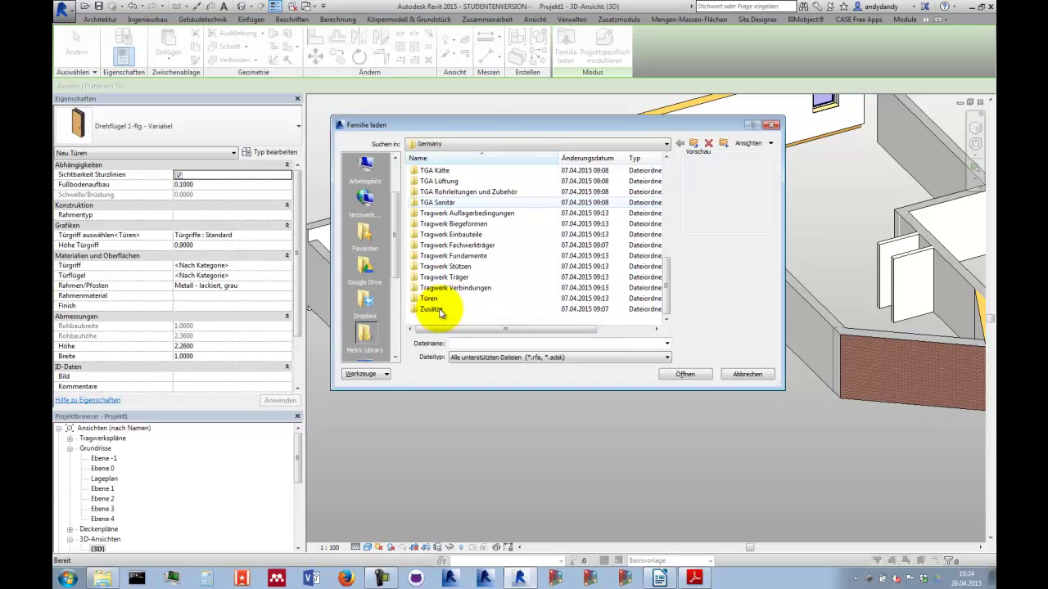
{"action": "double_click", "coordinate": [429, 299]}
{"action": "left_click", "coordinate": [446, 203]}
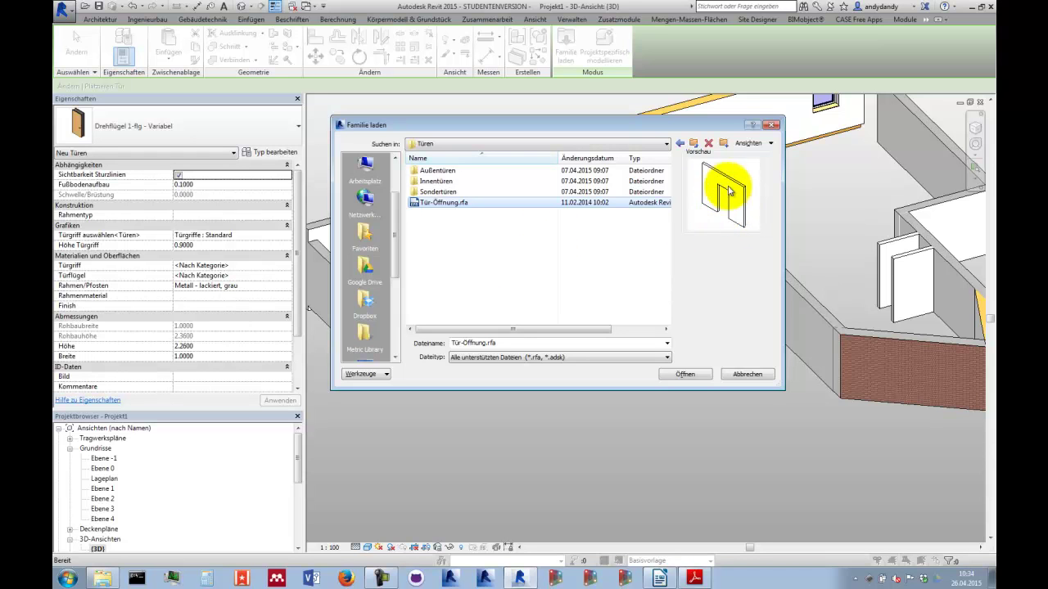
{"action": "left_click", "coordinate": [746, 374]}
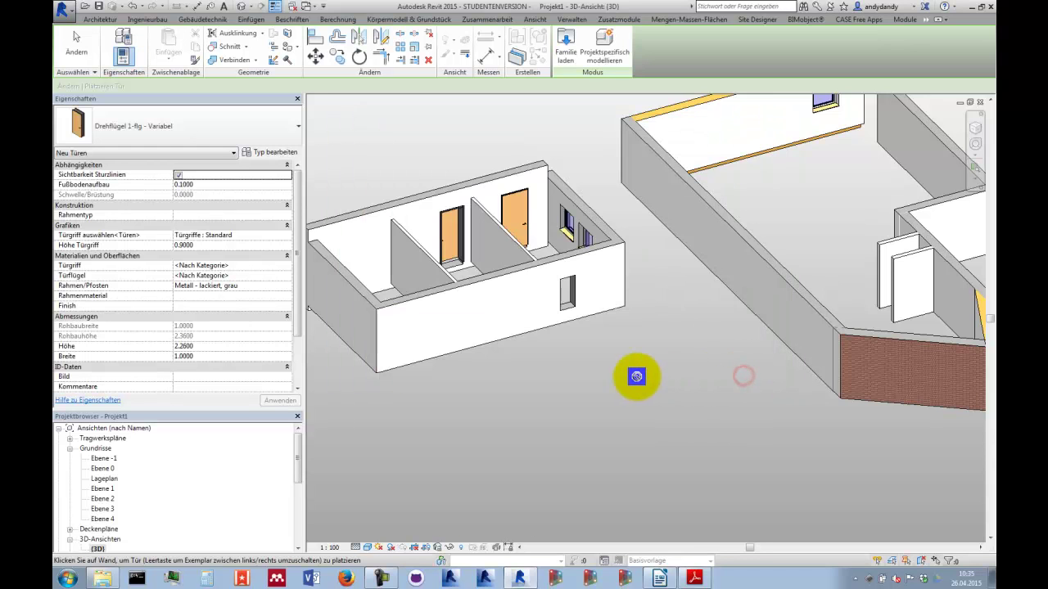
{"action": "middle_click_drag", "start_coordinate": [552, 376], "coordinate": [617, 394]}
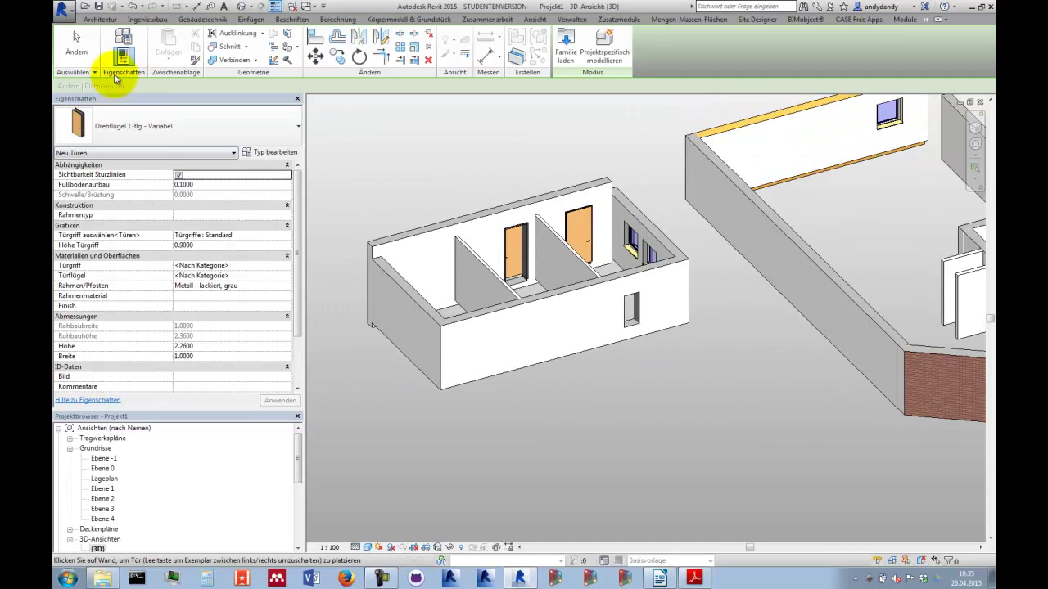
{"action": "left_click", "coordinate": [76, 37]}
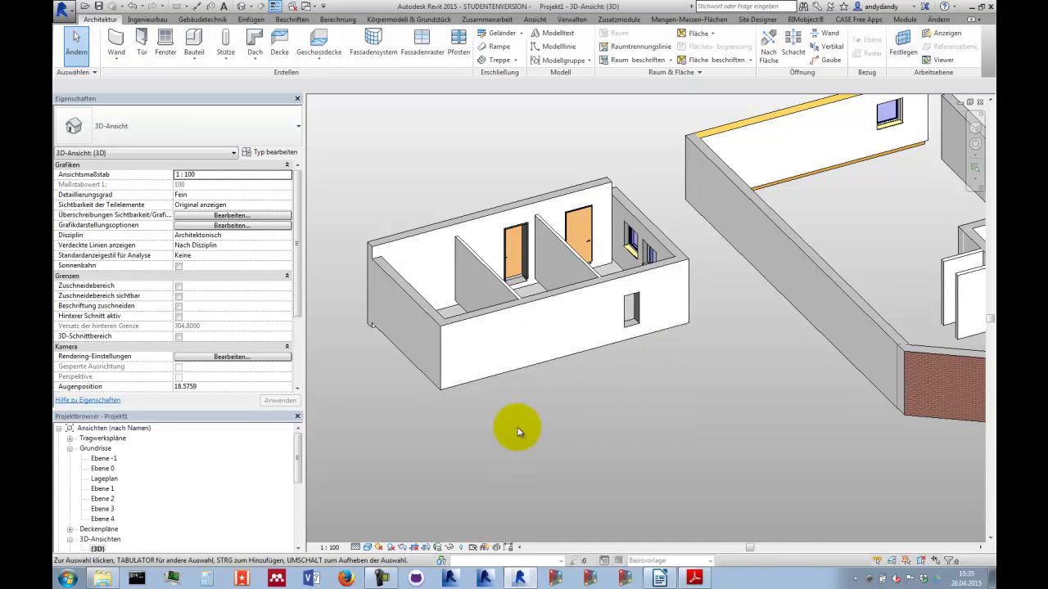
- Load the component family Wanddurchbruch.rfa from the library's Aussparungen folder, after comparing its preview with Wandöffnung rechteckig.rfa
{"action": "middle_click_drag", "start_coordinate": [538, 421], "coordinate": [556, 437], "text": "shift"}
{"action": "middle_click_drag", "start_coordinate": [619, 412], "coordinate": [551, 413]}
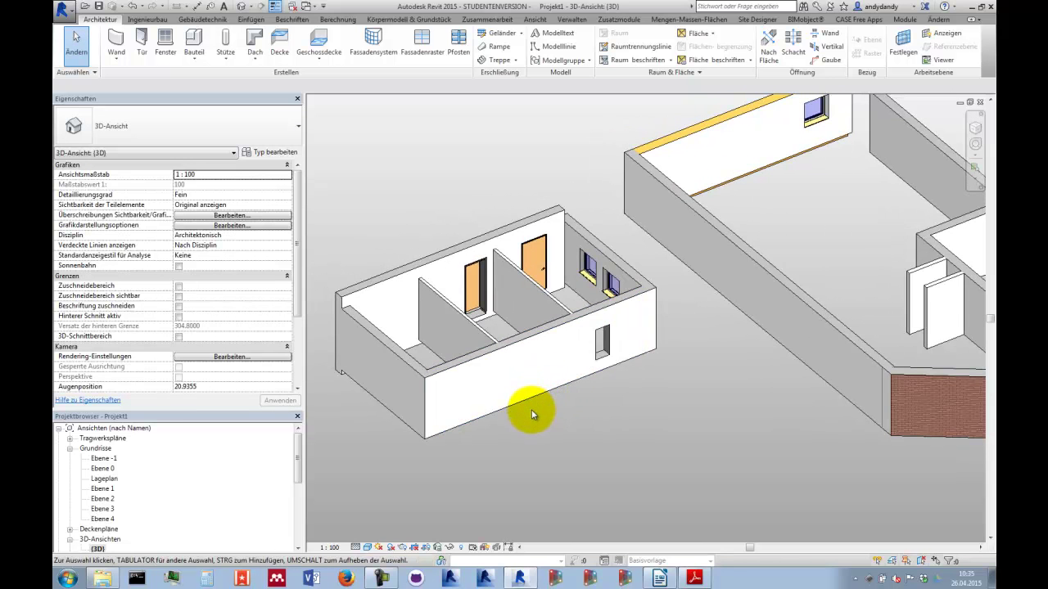
{"action": "middle_click_drag", "start_coordinate": [532, 409], "coordinate": [552, 400]}
{"action": "scroll", "coordinate": [550, 407], "scroll_direction": "up", "scroll_amount": 3}
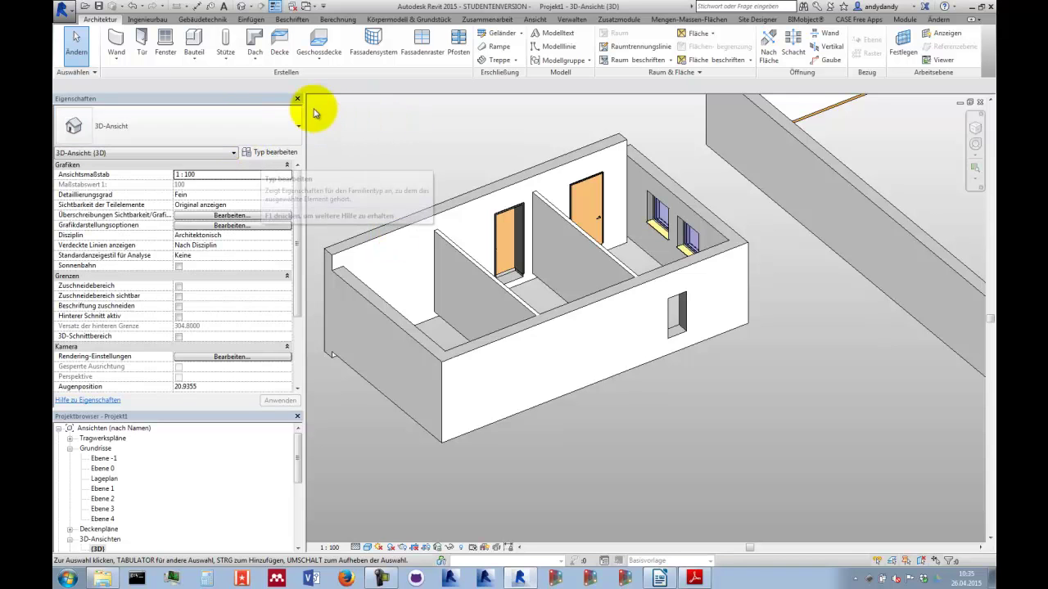
{"action": "left_click", "coordinate": [192, 39]}
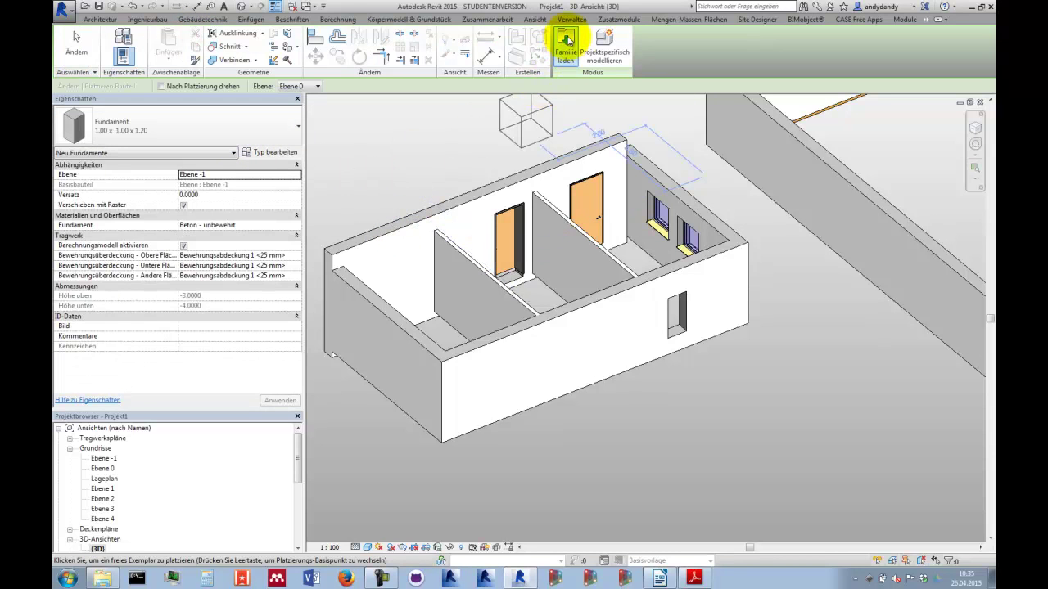
{"action": "left_click", "coordinate": [568, 41]}
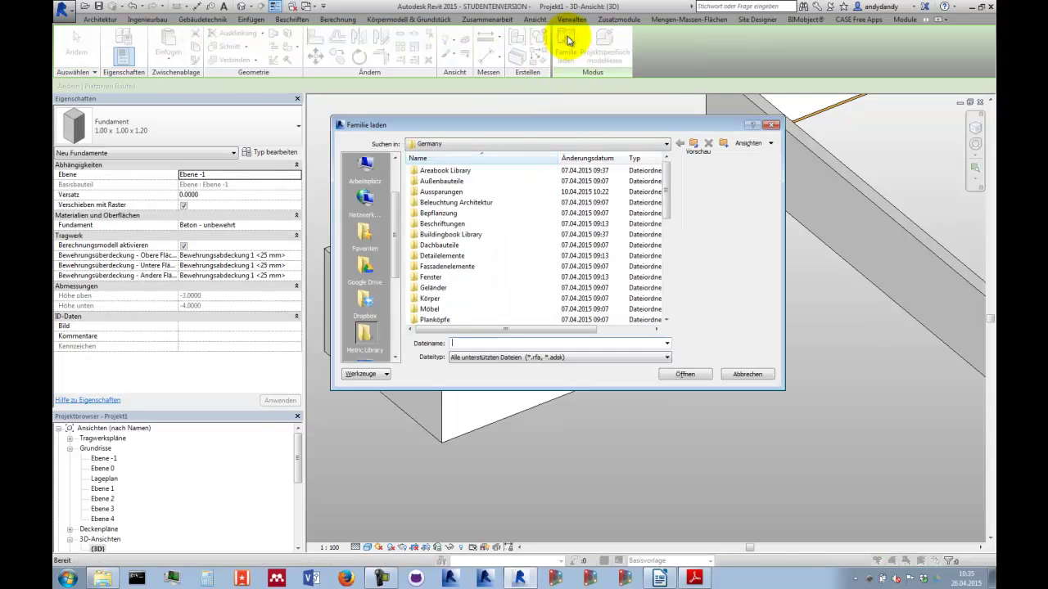
{"action": "double_click", "coordinate": [444, 193]}
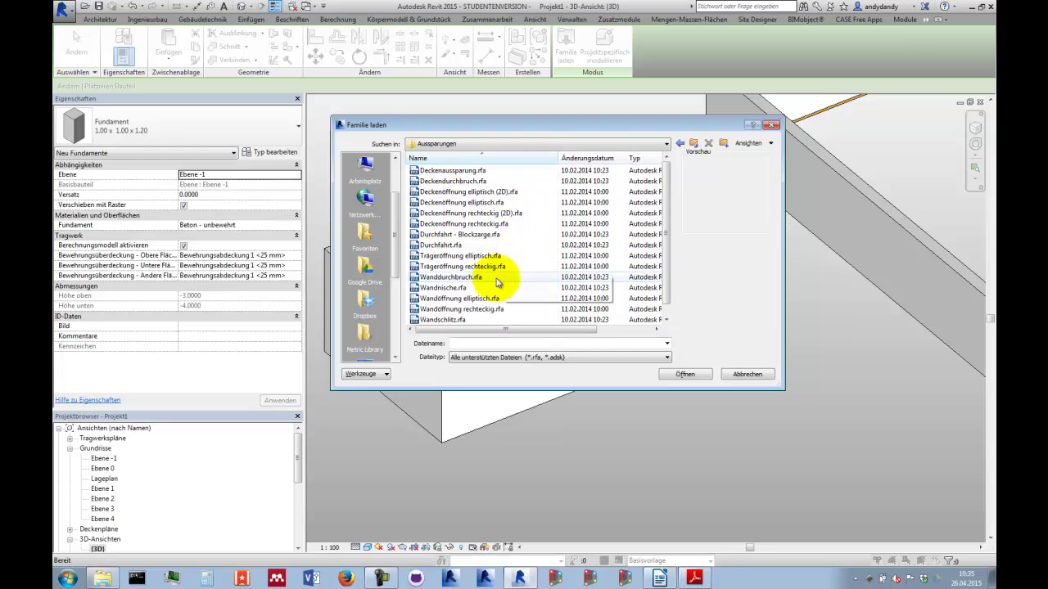
{"action": "left_click", "coordinate": [473, 310]}
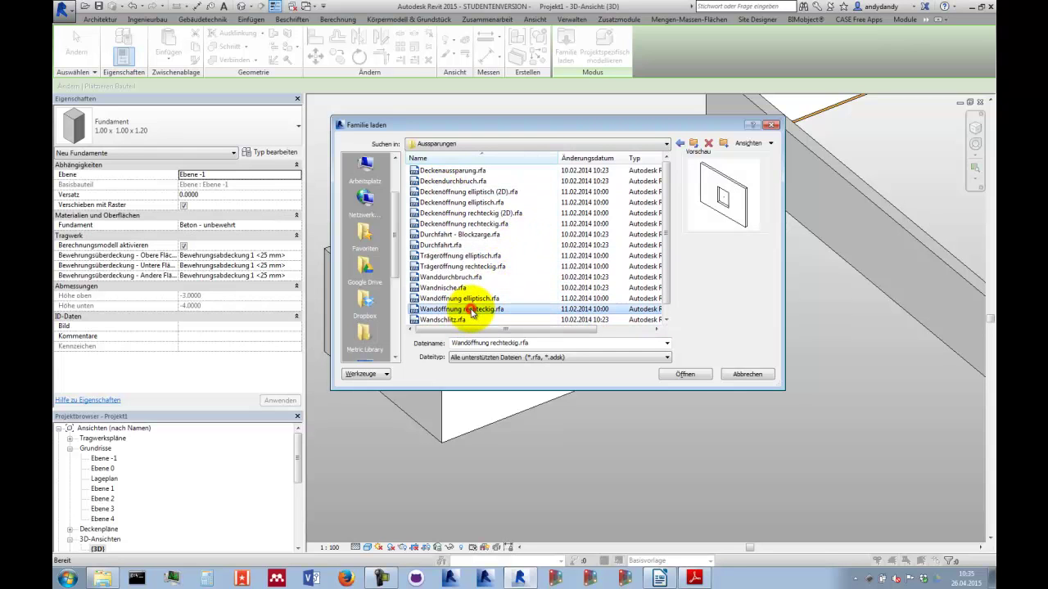
{"action": "scroll", "coordinate": [493, 318], "scroll_direction": "down", "scroll_amount": 1}
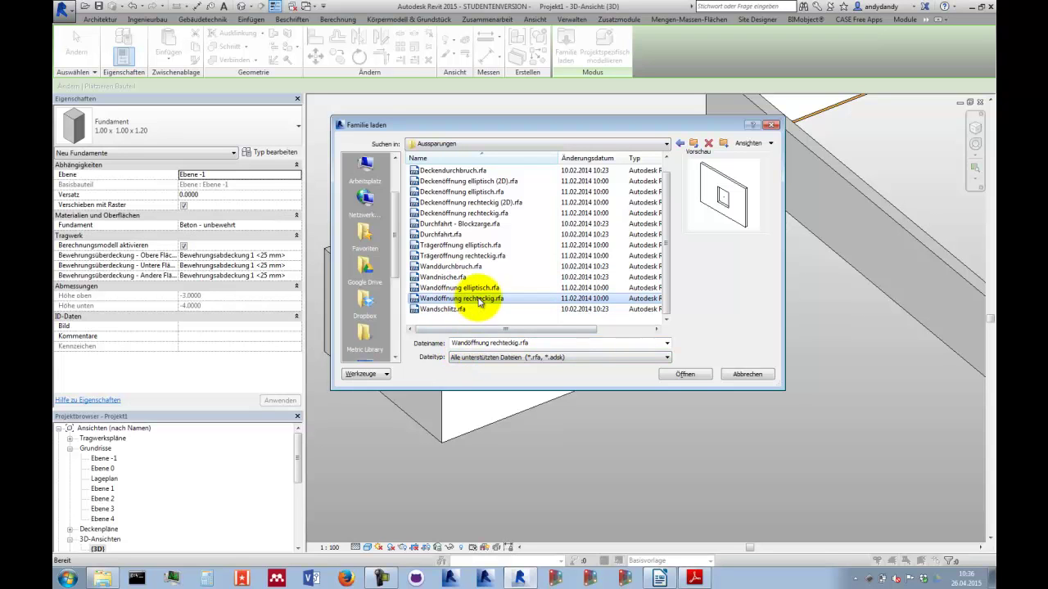
{"action": "left_click", "coordinate": [459, 267]}
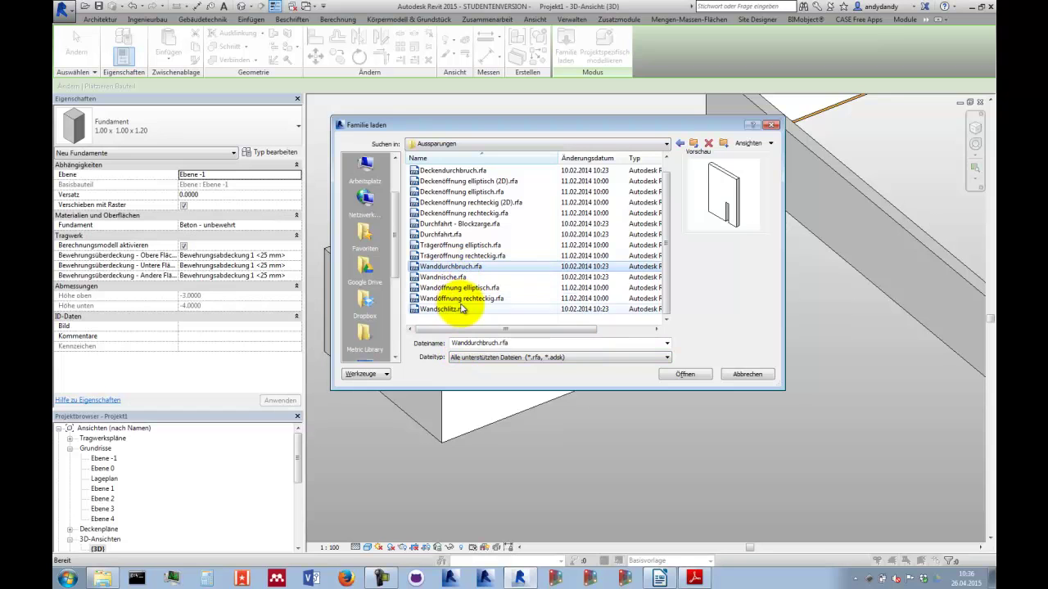
{"action": "left_click", "coordinate": [462, 298]}
{"action": "left_click", "coordinate": [449, 267]}
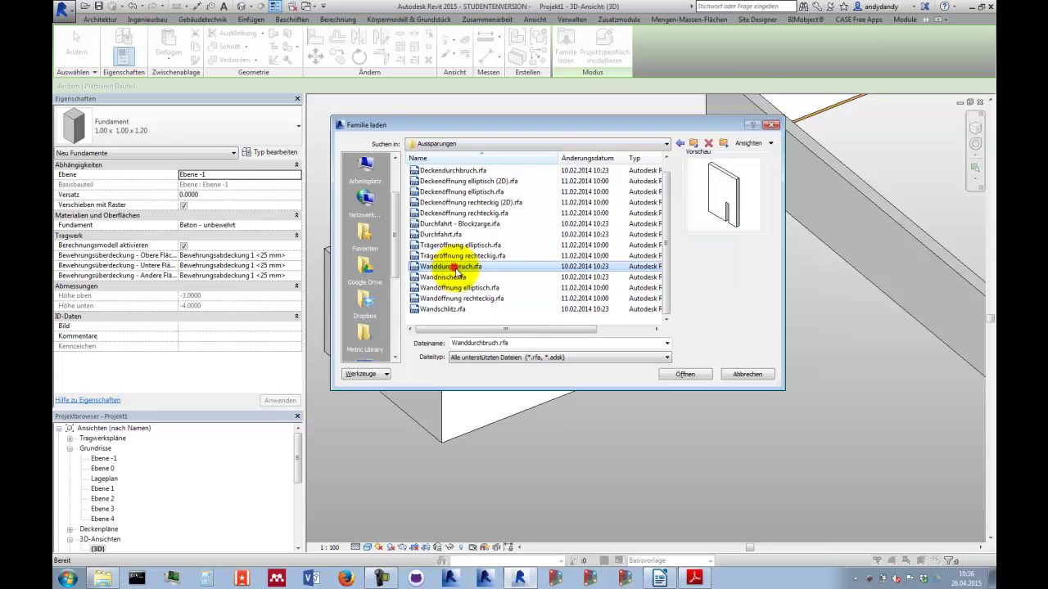
{"action": "left_click", "coordinate": [684, 375]}
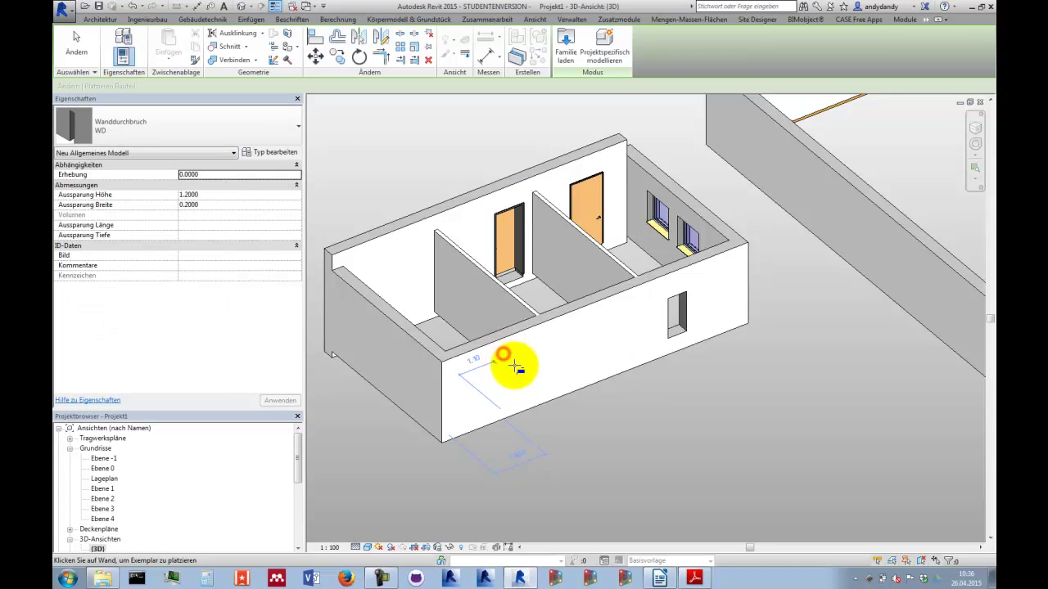
- Place a WD wall breakthrough at about 1.35 m elevation near the front corner of the wall with the rectangular opening, with 0.20 m cutout height
{"action": "left_click", "coordinate": [506, 359]}
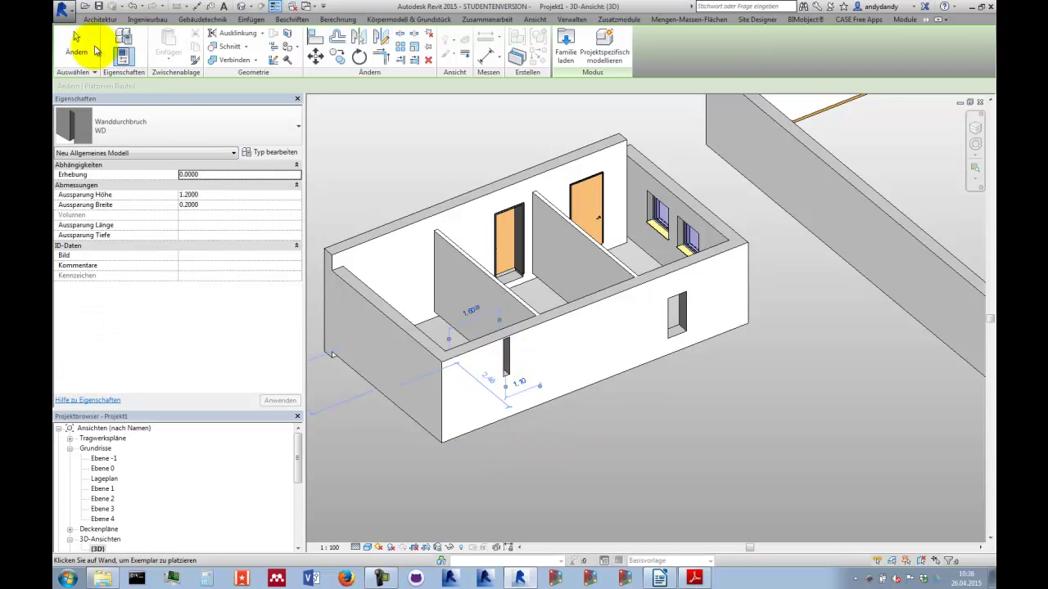
{"action": "left_click", "coordinate": [96, 50]}
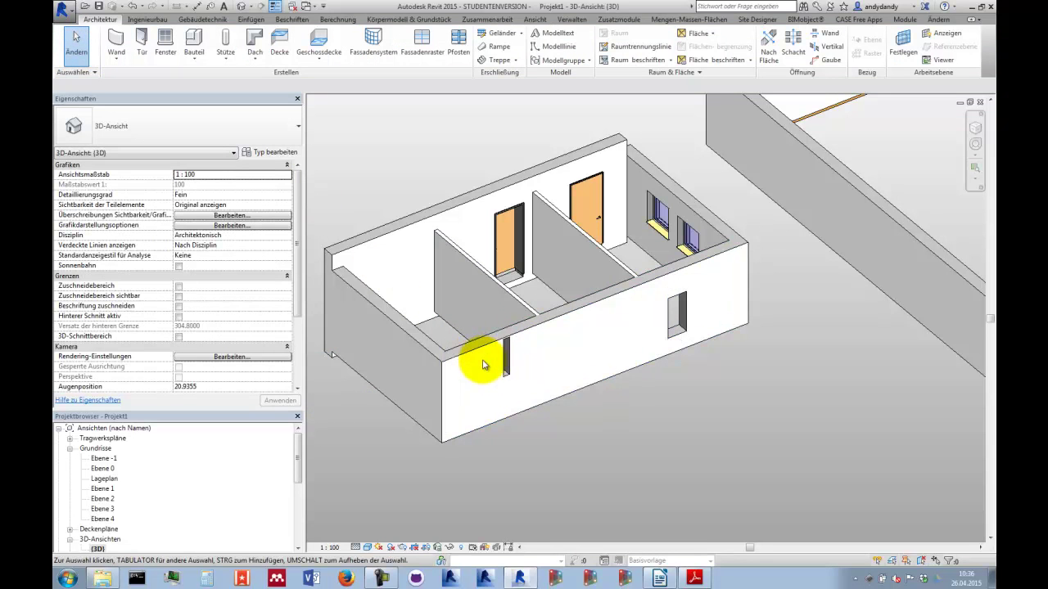
{"action": "left_click", "coordinate": [506, 375]}
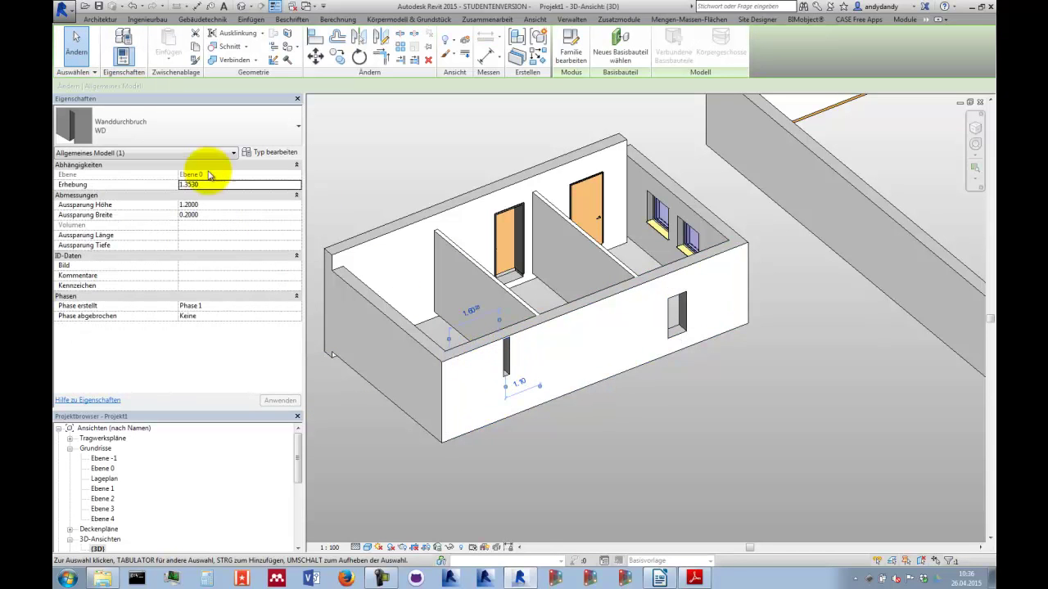
{"action": "left_click", "coordinate": [214, 205]}
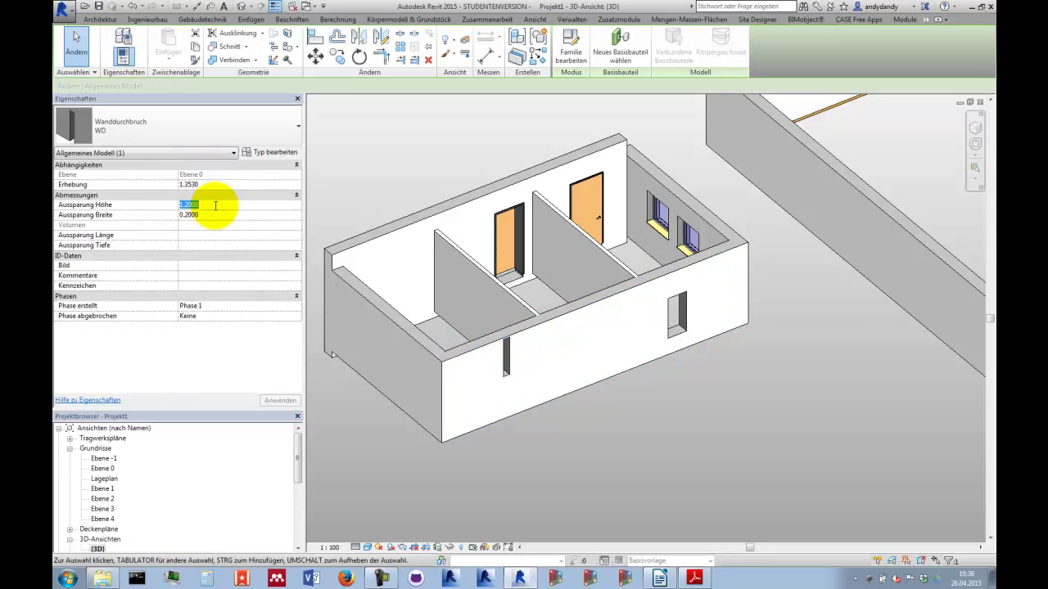
{"action": "left_click", "coordinate": [594, 478]}
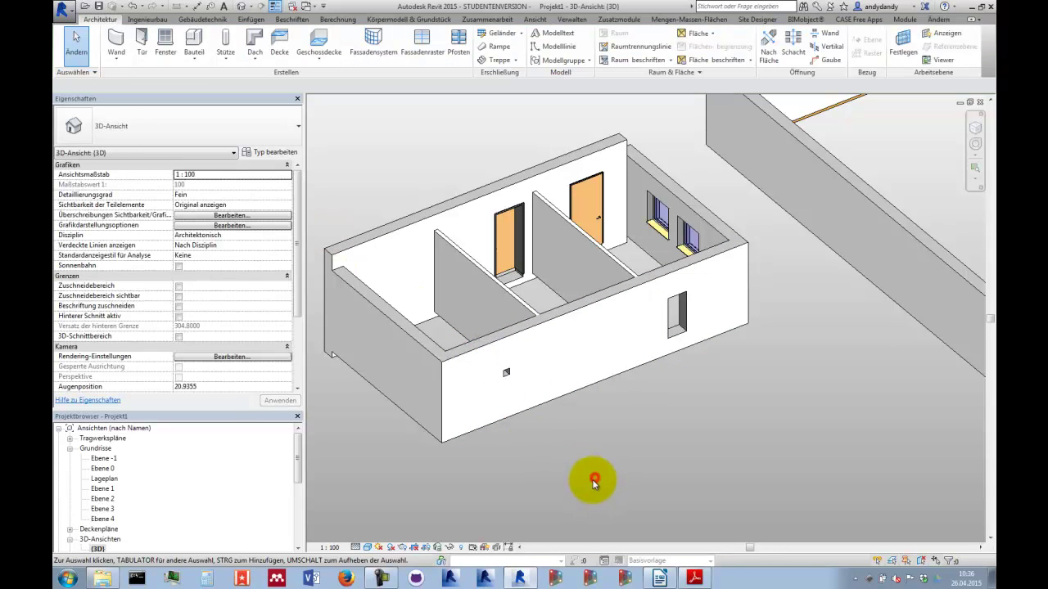
{"action": "left_click", "coordinate": [506, 373]}
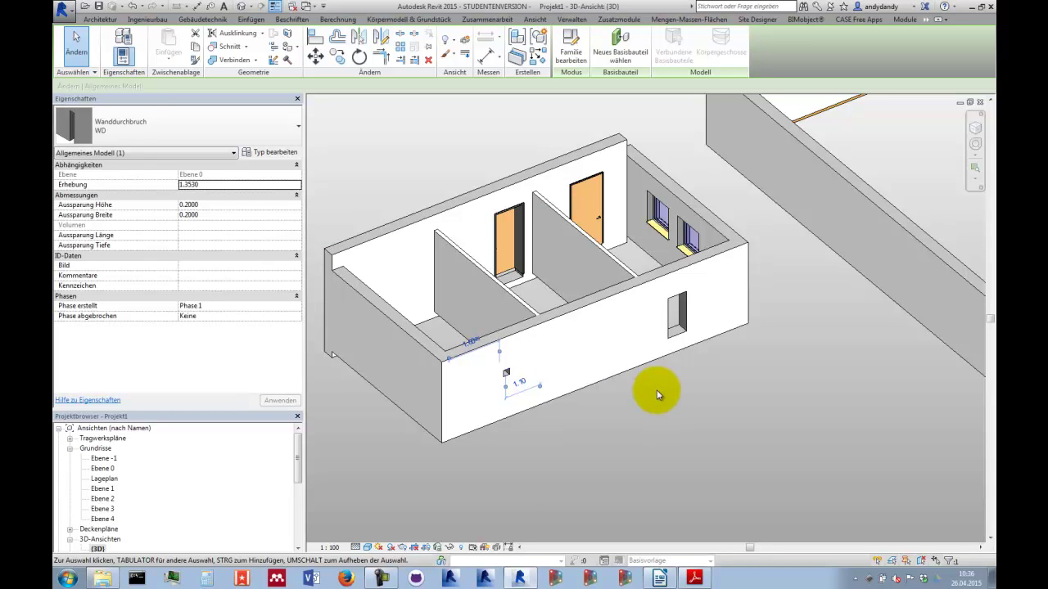
{"action": "left_click", "coordinate": [641, 427]}
- Open the profile of the larger building's freestanding back wall (MW 24.0 WD 12.0) for editing
{"action": "middle_click_drag", "start_coordinate": [562, 451], "coordinate": [602, 406], "text": "shift"}
{"action": "scroll", "coordinate": [601, 407], "scroll_direction": "down", "scroll_amount": 6}
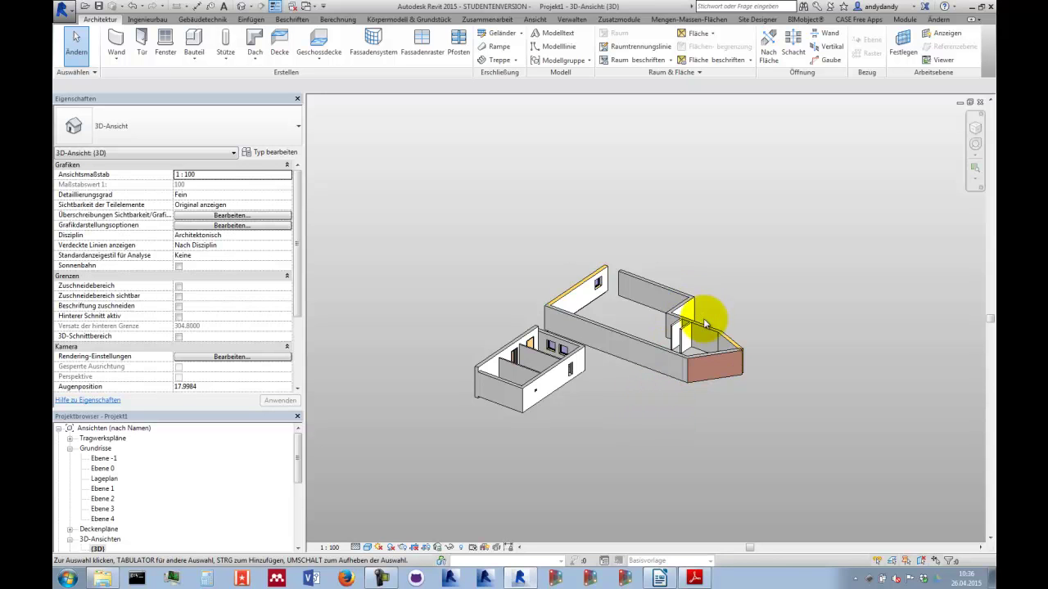
{"action": "scroll", "coordinate": [703, 318], "scroll_direction": "up", "scroll_amount": 3}
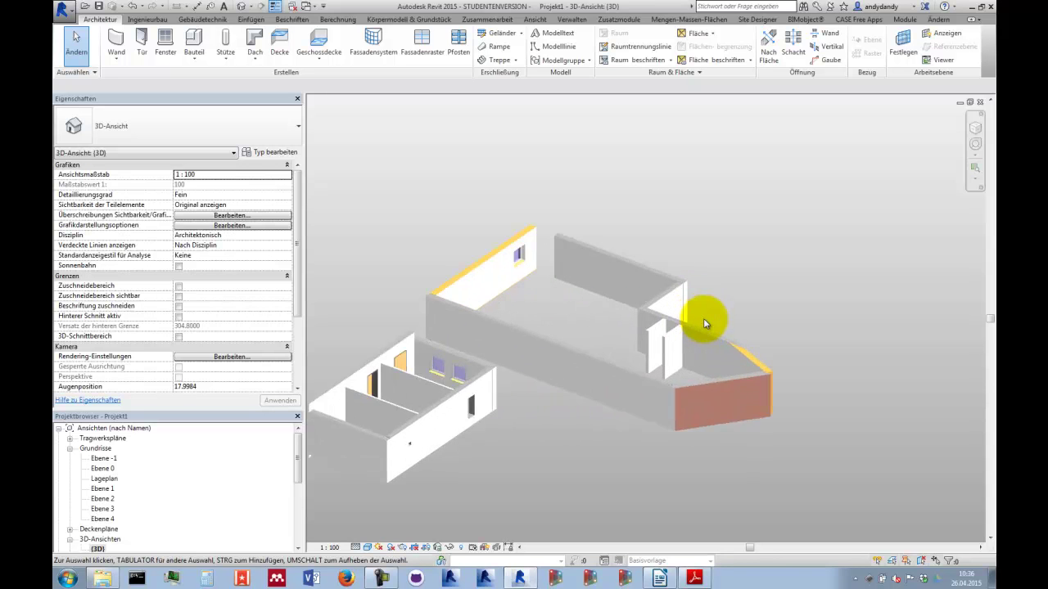
{"action": "left_click", "coordinate": [622, 261]}
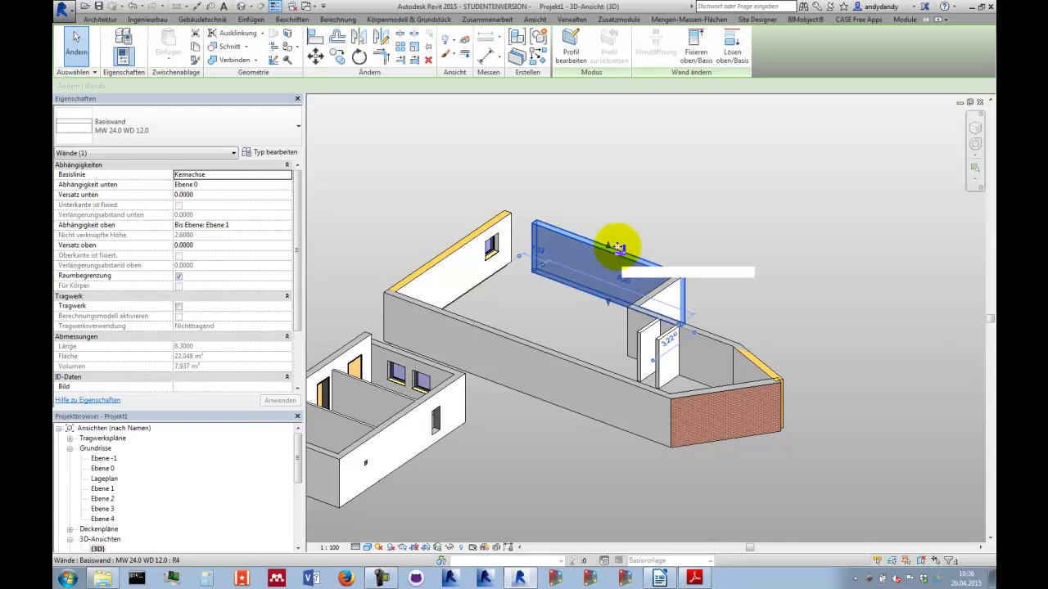
{"action": "left_click", "coordinate": [571, 44]}
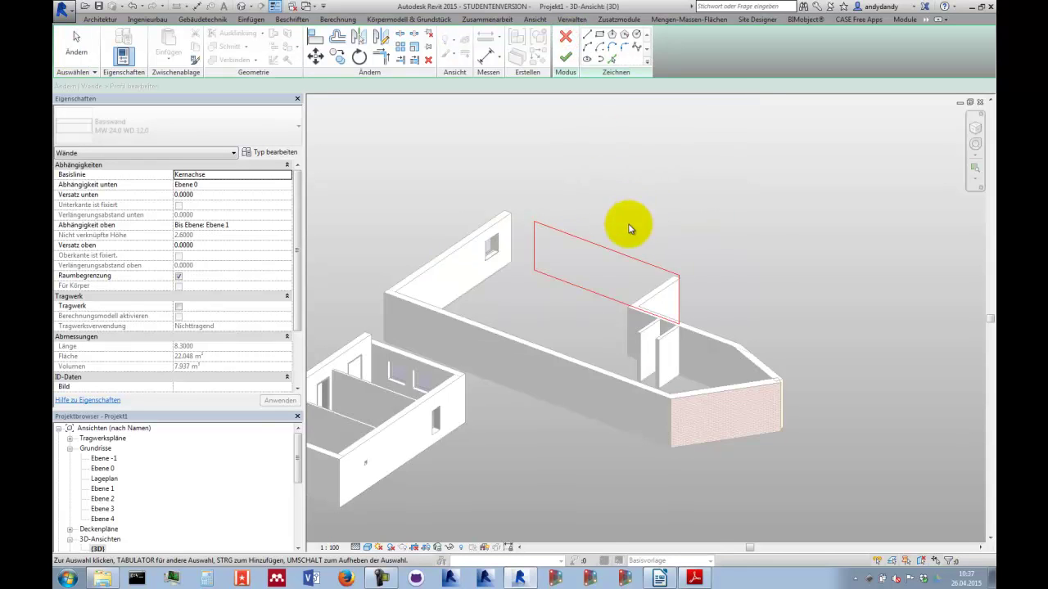
- Sketch an upward-bulging three-point arc between the two top corners of the wall profile, with a radius of about 7.85 m
{"action": "mouse_move", "coordinate": [720, 276]}
{"action": "middle_mouse_down", "text": "shift"}
{"action": "mouse_move", "coordinate": [480, 264]}
{"action": "mouse_move", "coordinate": [474, 241]}
{"action": "mouse_move", "coordinate": [461, 236]}
{"action": "middle_mouse_up", "text": "shift"}
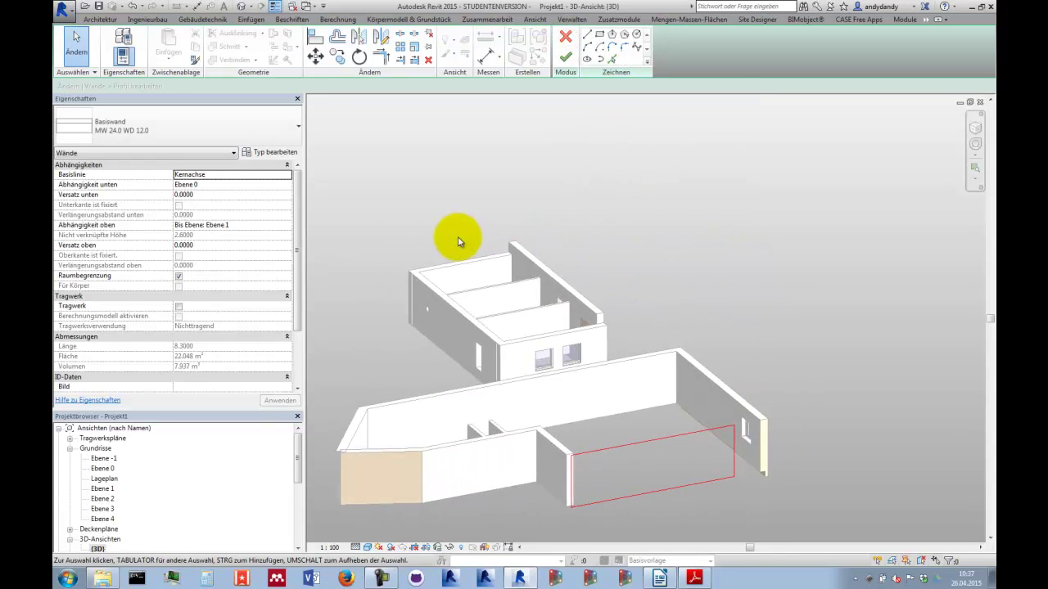
{"action": "scroll", "coordinate": [503, 280], "scroll_direction": "down", "scroll_amount": 2}
{"action": "scroll", "coordinate": [561, 367], "scroll_direction": "up", "scroll_amount": 4}
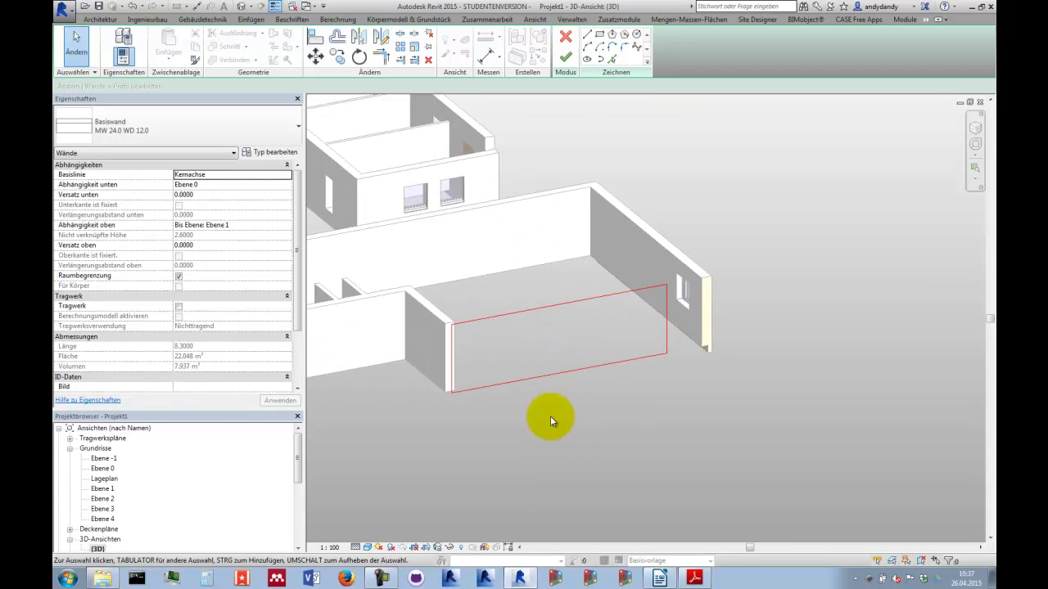
{"action": "middle_click_drag", "start_coordinate": [568, 421], "coordinate": [481, 420]}
{"action": "scroll", "coordinate": [611, 405], "scroll_direction": "up", "scroll_amount": 5}
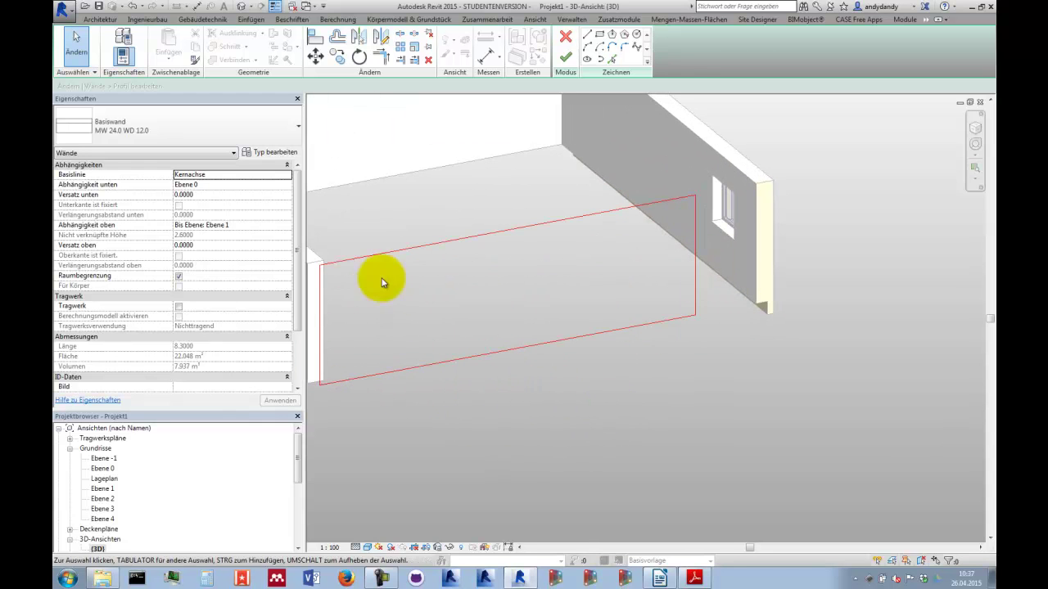
{"action": "middle_click_drag", "start_coordinate": [748, 271], "coordinate": [799, 266]}
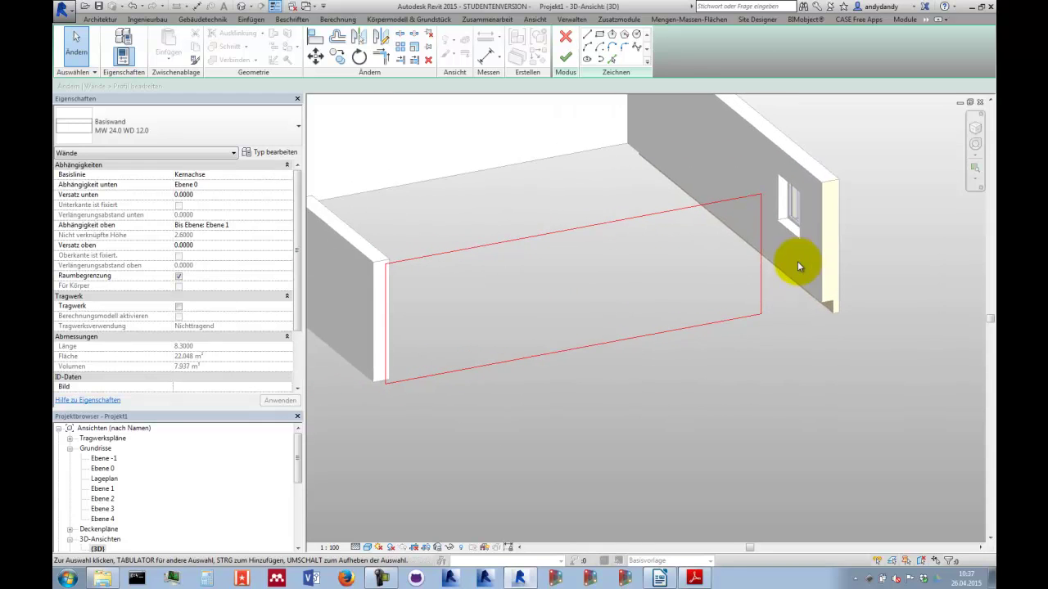
{"action": "left_click", "coordinate": [587, 47]}
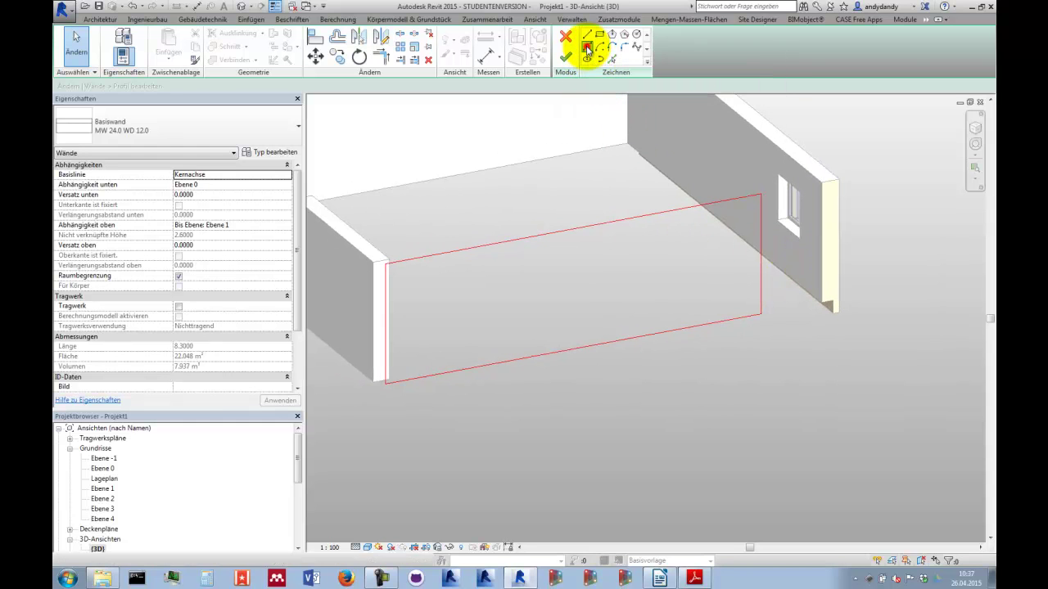
{"action": "left_click", "coordinate": [385, 262]}
{"action": "left_click", "coordinate": [759, 199]}
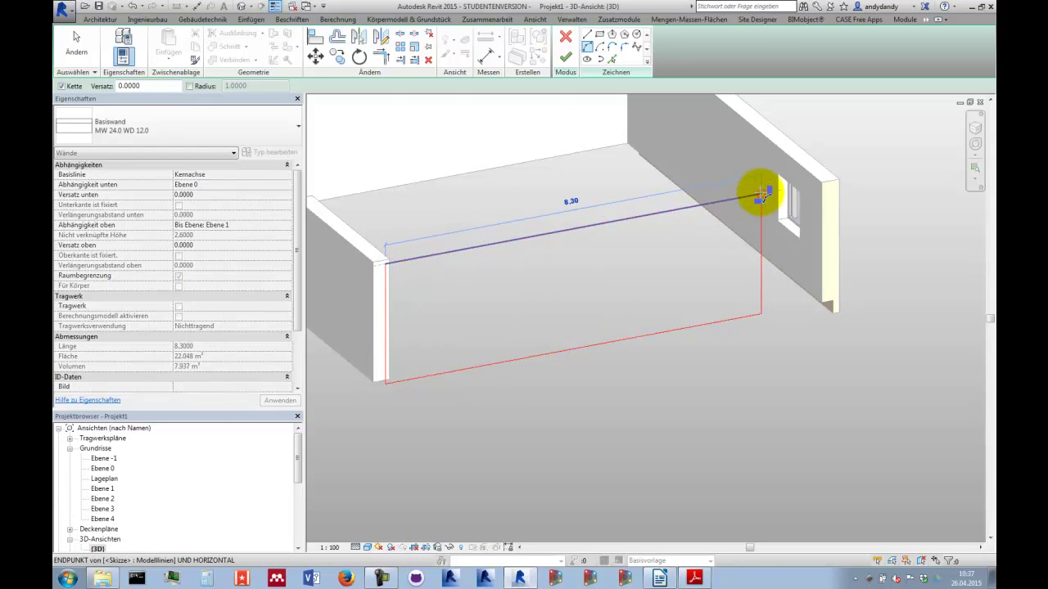
{"action": "left_click", "coordinate": [600, 172]}
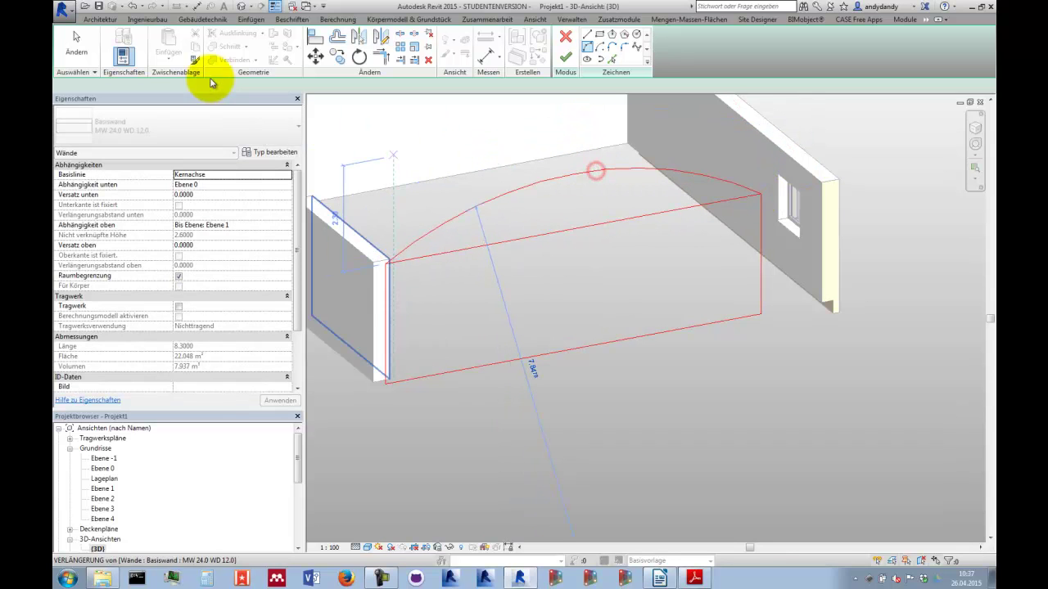
{"action": "left_click", "coordinate": [76, 37]}
- Delete the straight top line of the wall profile and finish the profile edit
{"action": "left_click", "coordinate": [528, 239]}
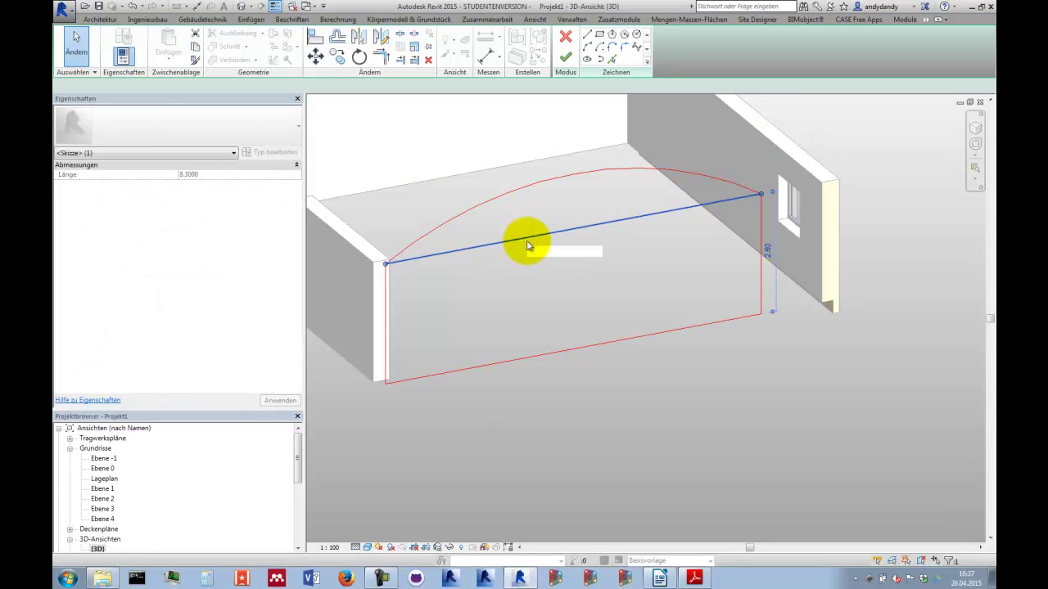
{"action": "key", "text": "Delete"}
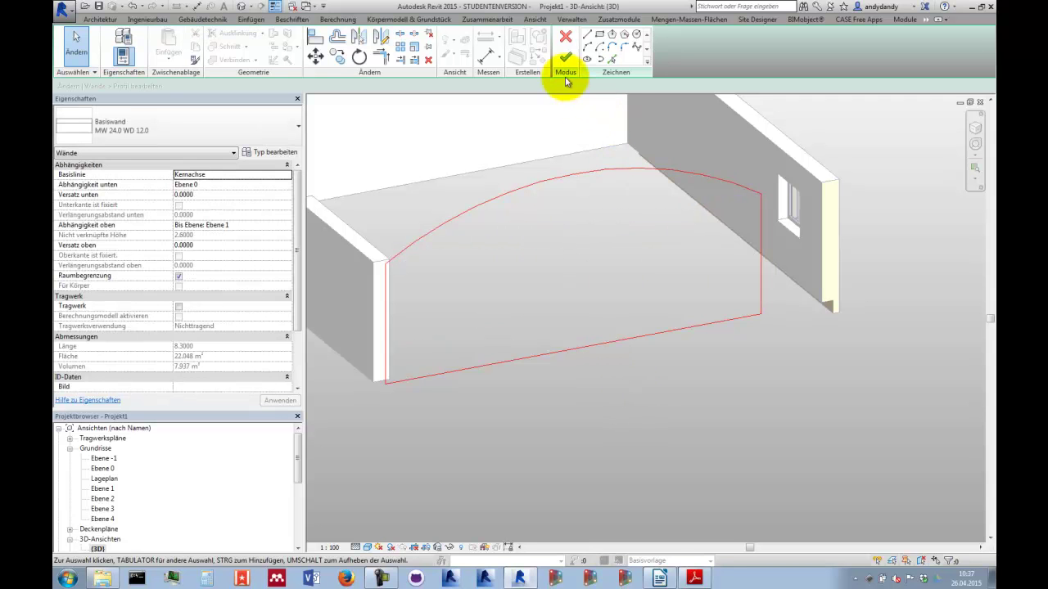
{"action": "left_click", "coordinate": [564, 59]}
{"action": "left_click", "coordinate": [689, 429]}
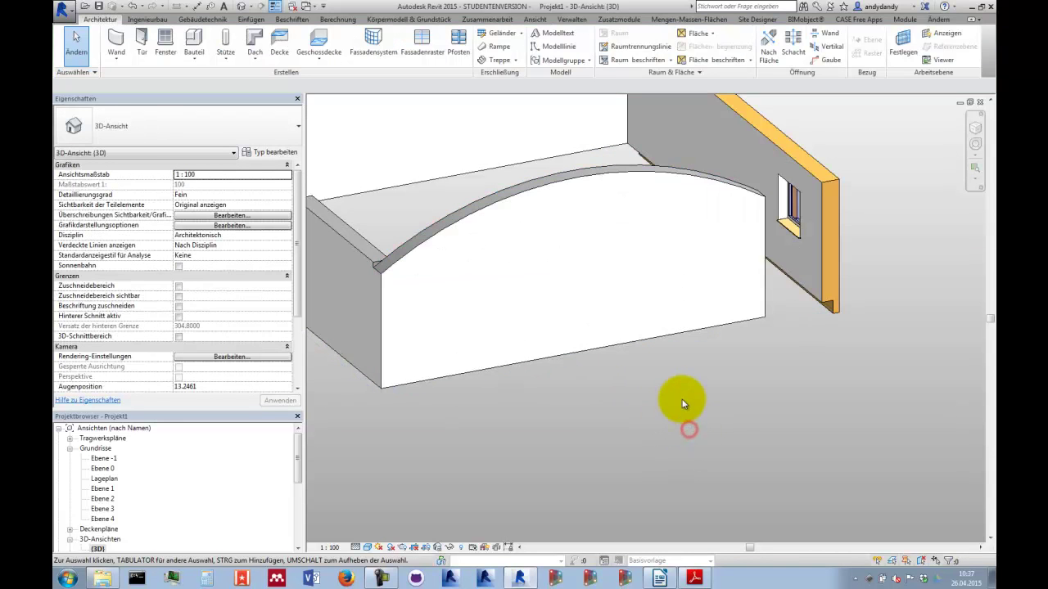